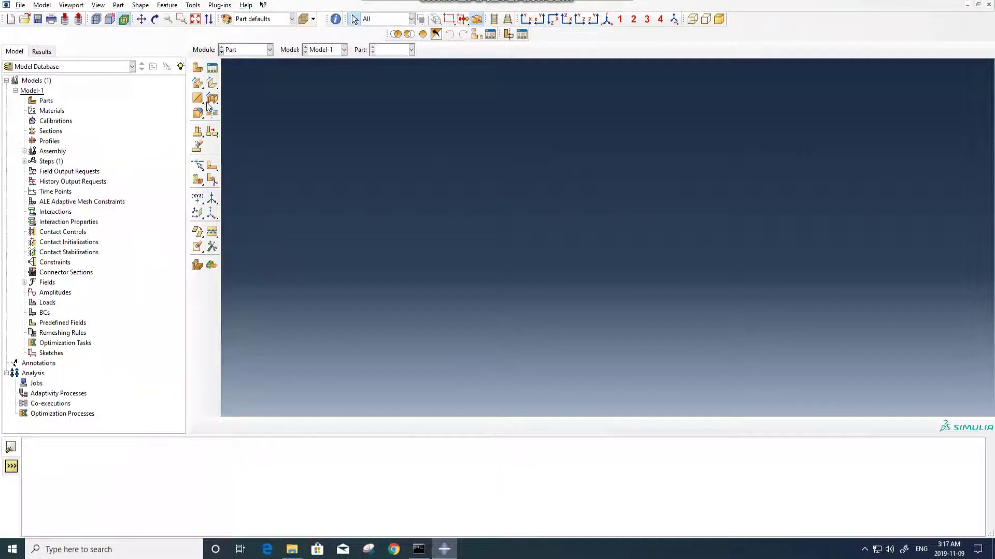
Step: Start a 3D analytical rigid part with a revolved shell base, and select the approximate size value for editing
left_click(198, 68)
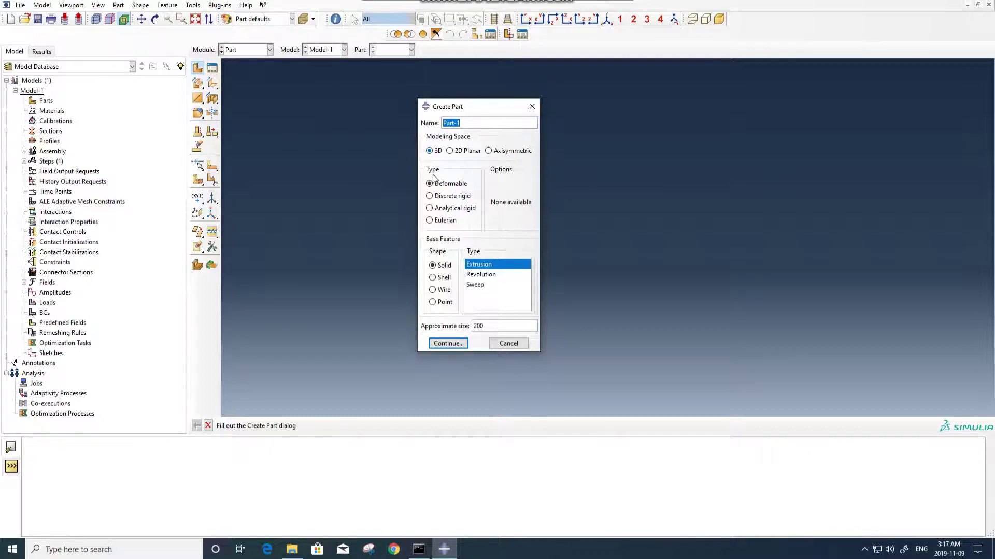
left_click(430, 208)
left_click(429, 266)
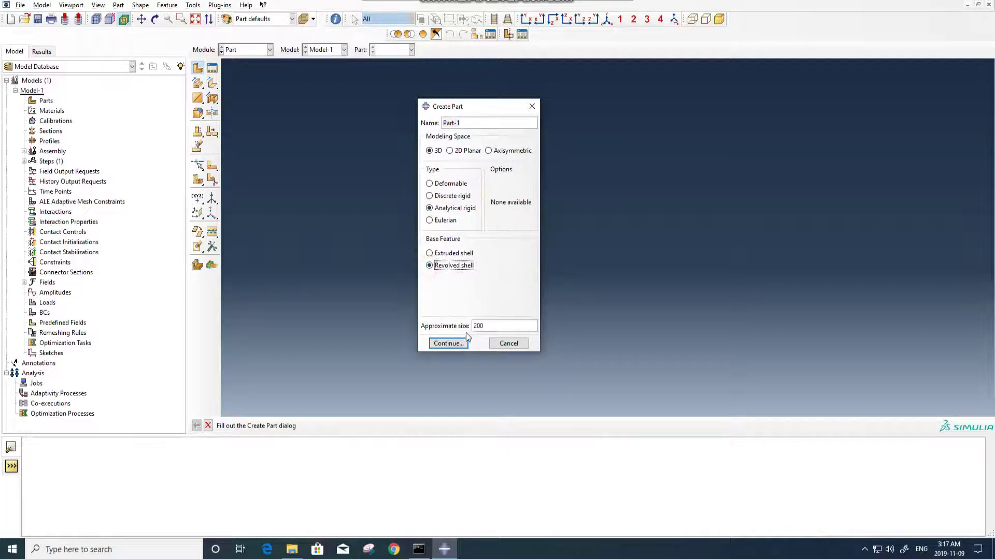
left_click(484, 326)
double_click(485, 326)
Step: Set approximate size 1, then sketch a circle centred at 0,0 through 0.025,0
type("1")
left_click(449, 344)
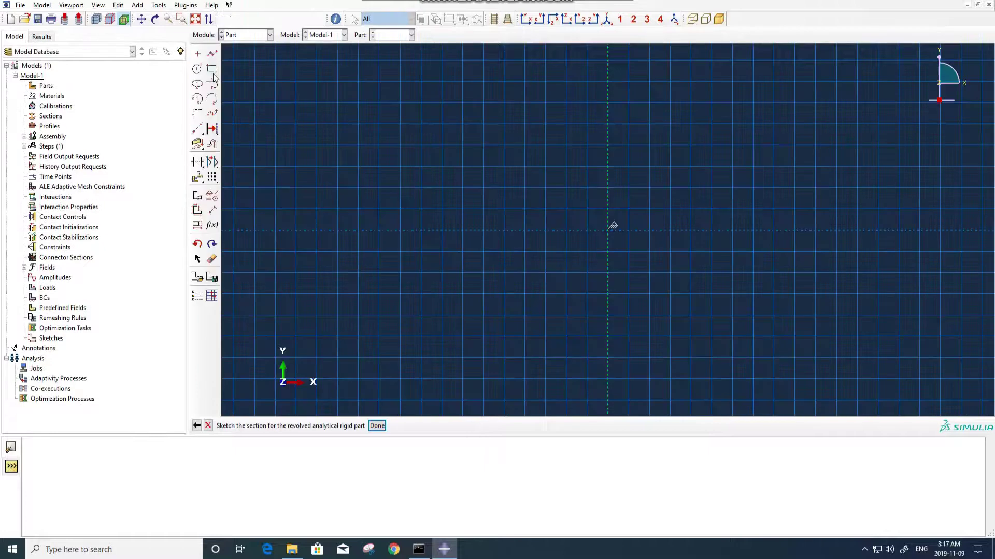
left_click(607, 230)
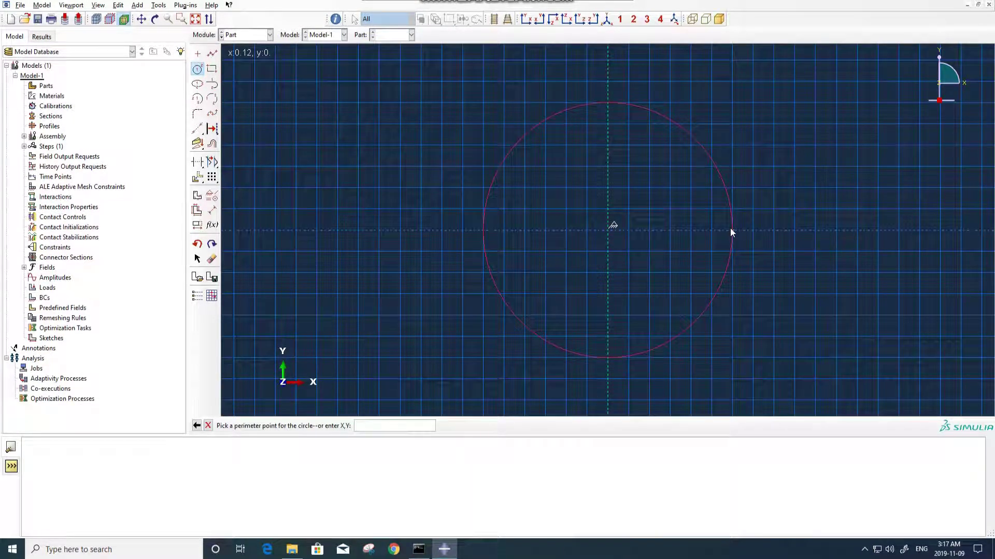
type("0.025,0")
key("Return")
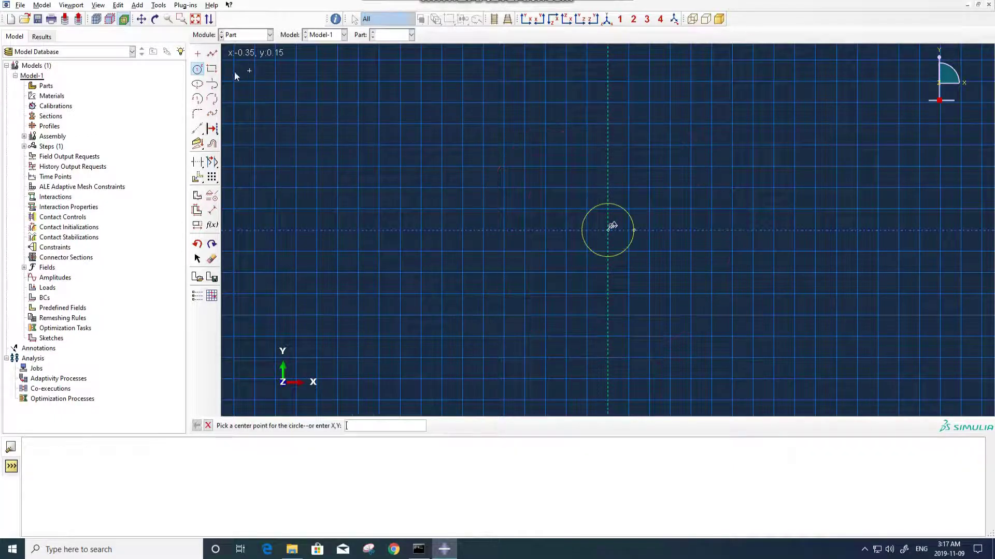
Step: Trim away the circle's left half and finish the sketch to generate the rigid sphere
left_click(197, 162)
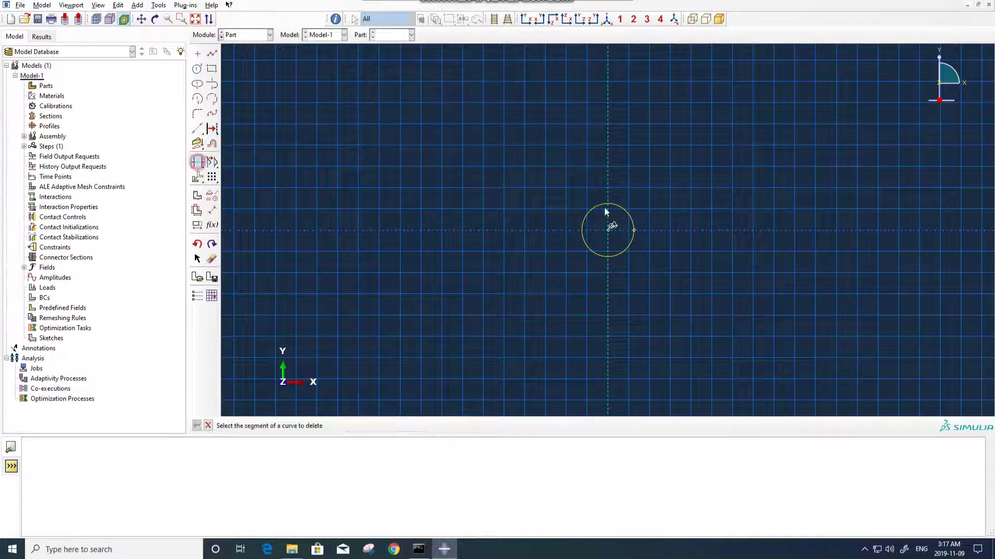
left_click(583, 238)
middle_click(553, 162)
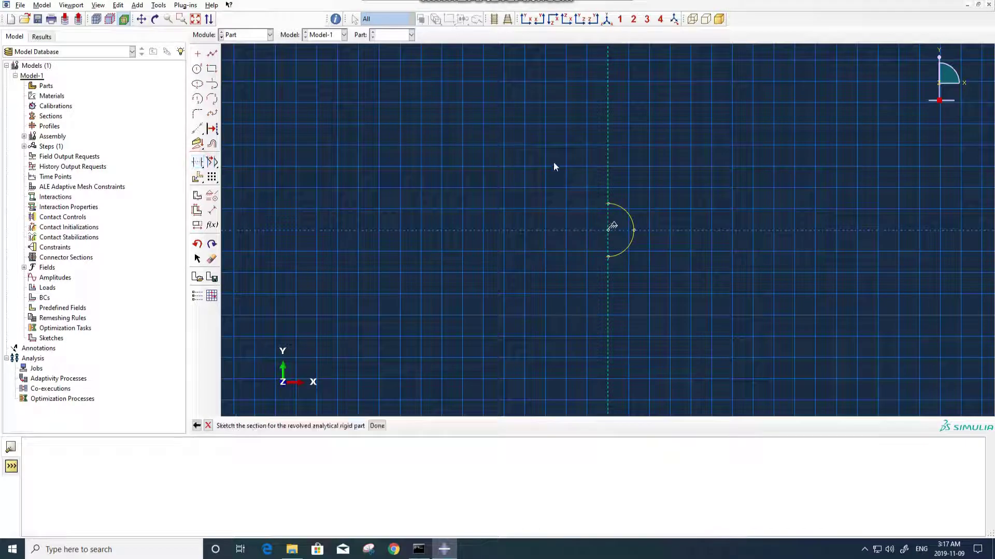
middle_click(530, 200)
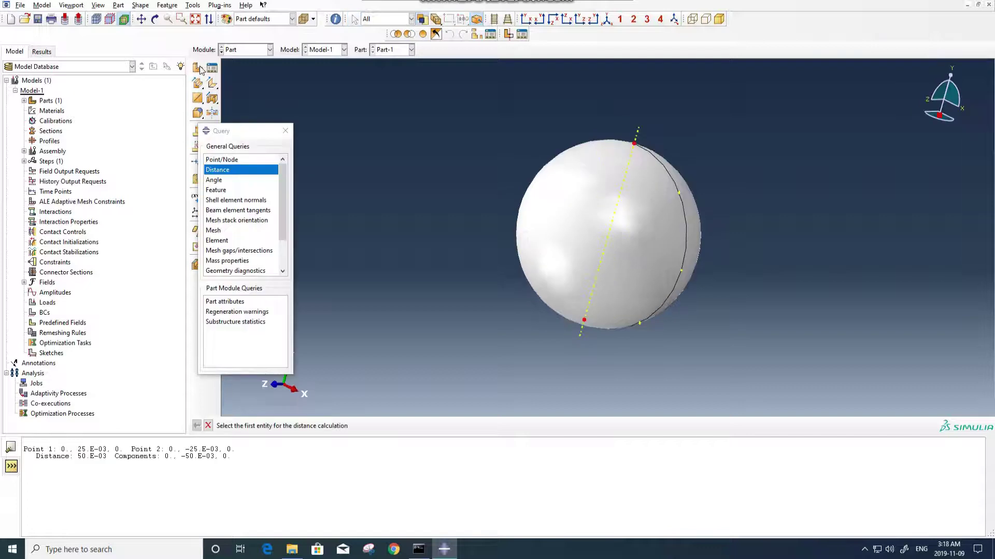
Step: Create Part-2 as a 3D deformable planar shell of approximate size 1
left_click(196, 68)
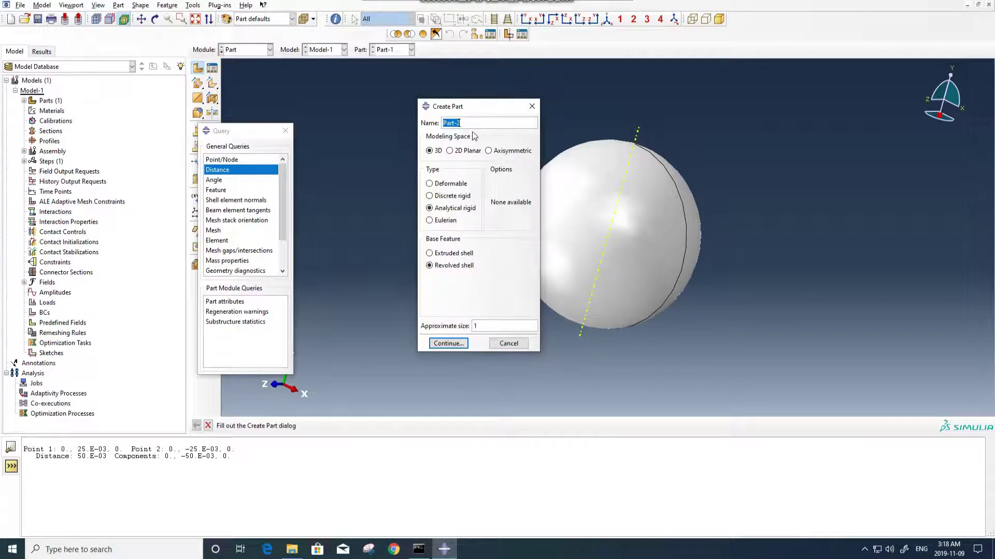
left_click(432, 183)
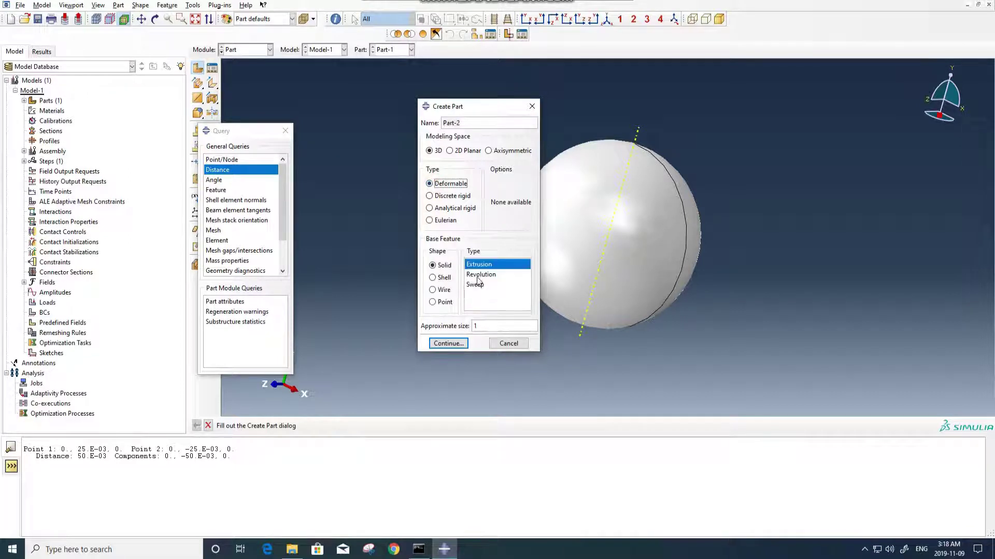
left_click(443, 278)
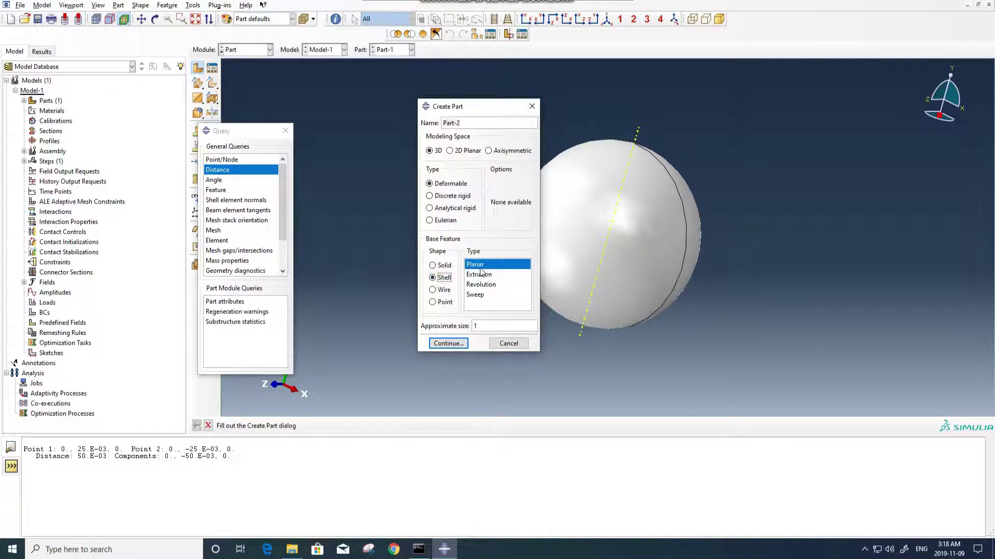
key("Tab")
key("Tab")
left_click(437, 346)
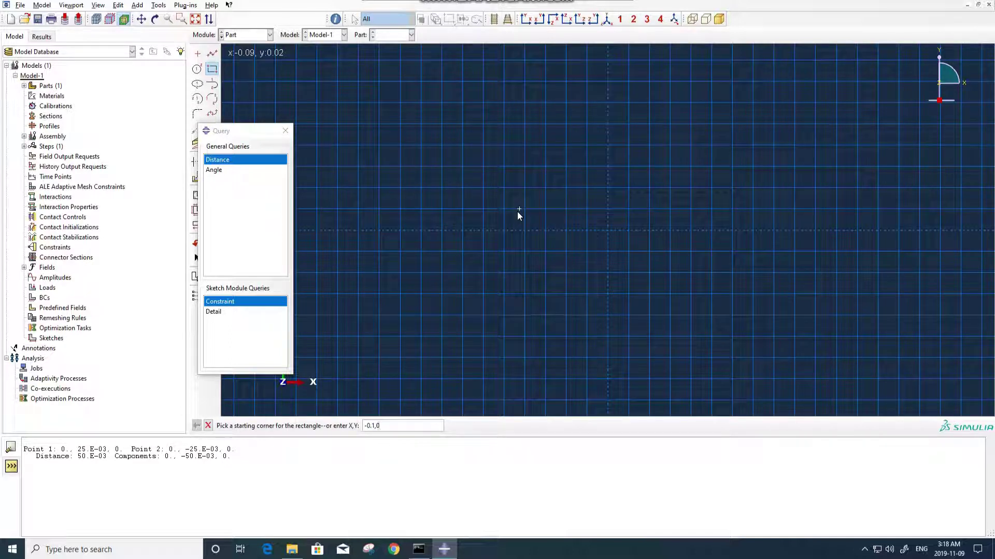
Step: Draw a rectangle from -0.1,-0.1 to 0.1,0.1 and finish the plate sketch
type("-0.1,-0.1")
key("Return")
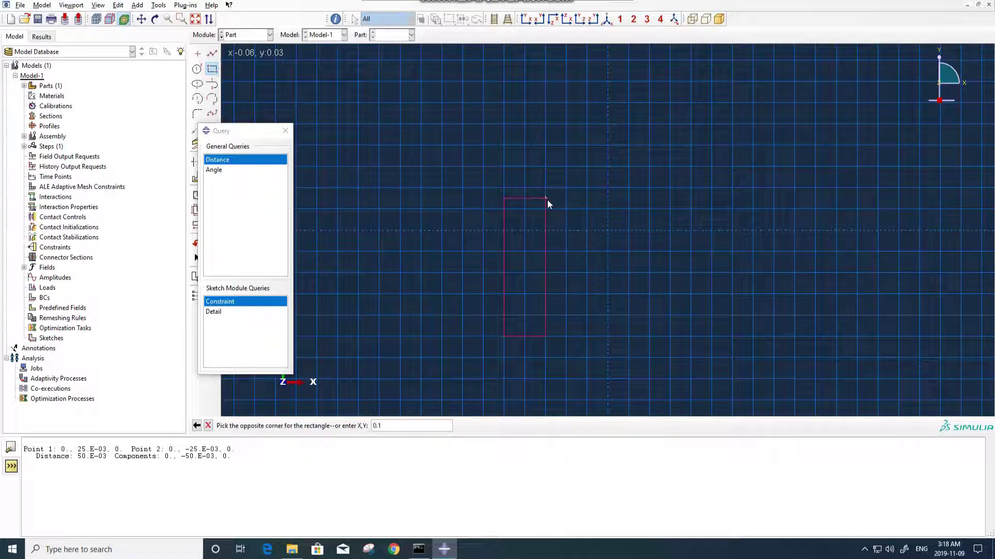
type("0.1,0.1")
key("Return")
middle_click(507, 195)
middle_click(506, 195)
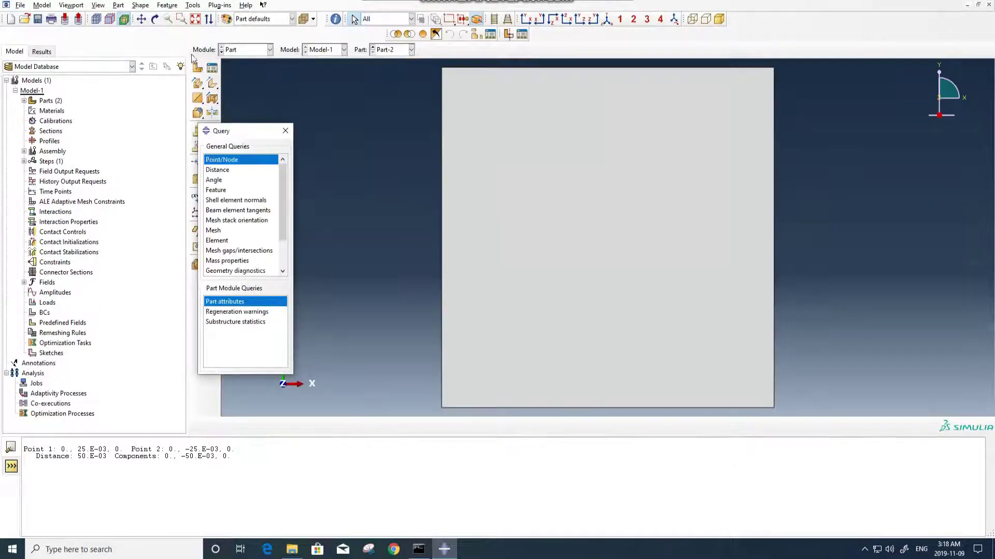
Step: Switch to the Property module and display the sphere Part-1
left_click(241, 49)
left_click(245, 76)
left_click_drag(247, 124, 212, 118)
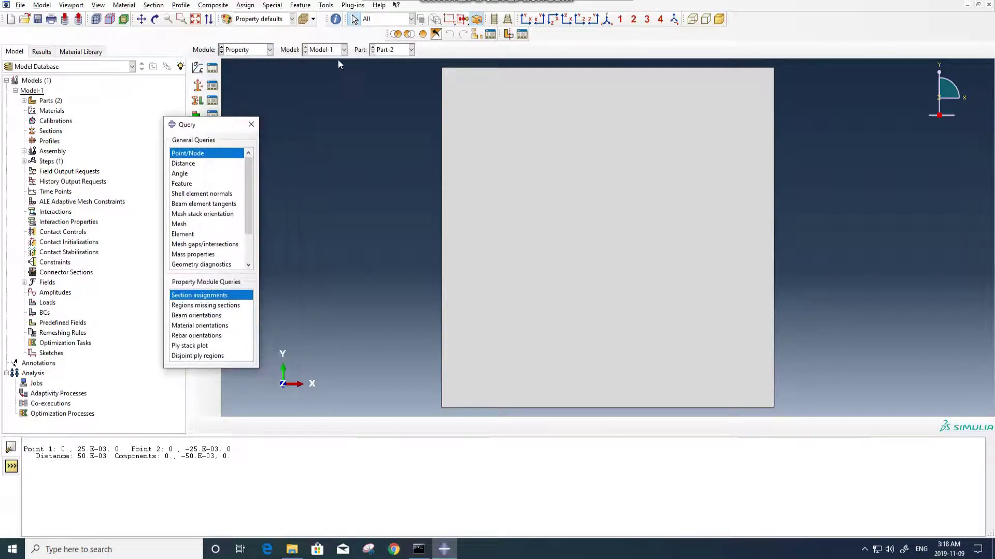
left_click(384, 49)
left_click(386, 62)
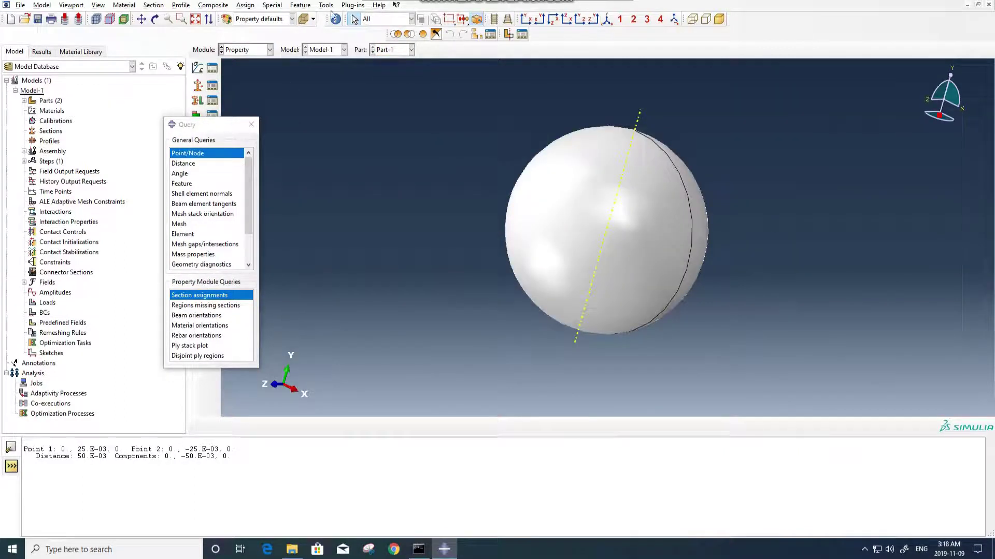
Step: Create a datum point midway between the sphere's top and bottom vertices
left_click(327, 5)
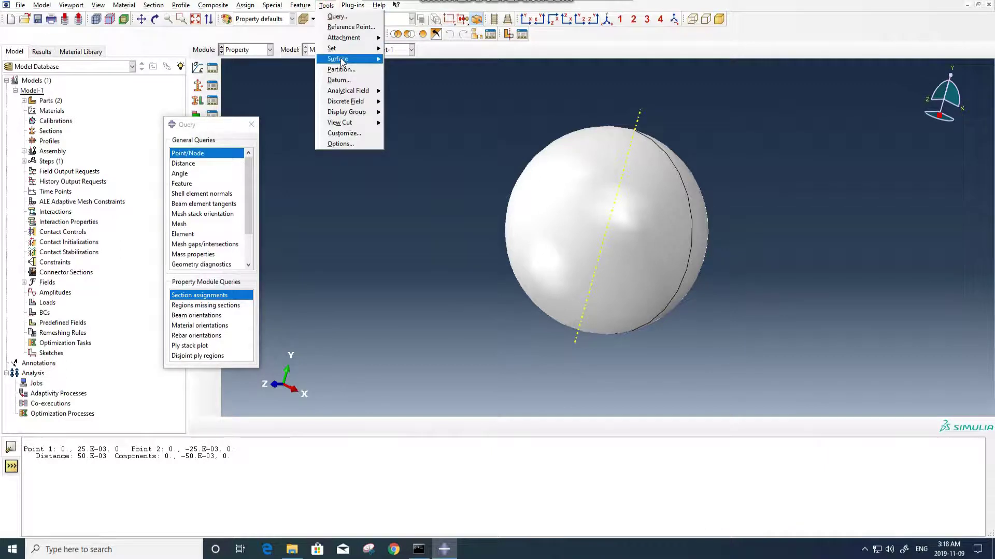
left_click(342, 80)
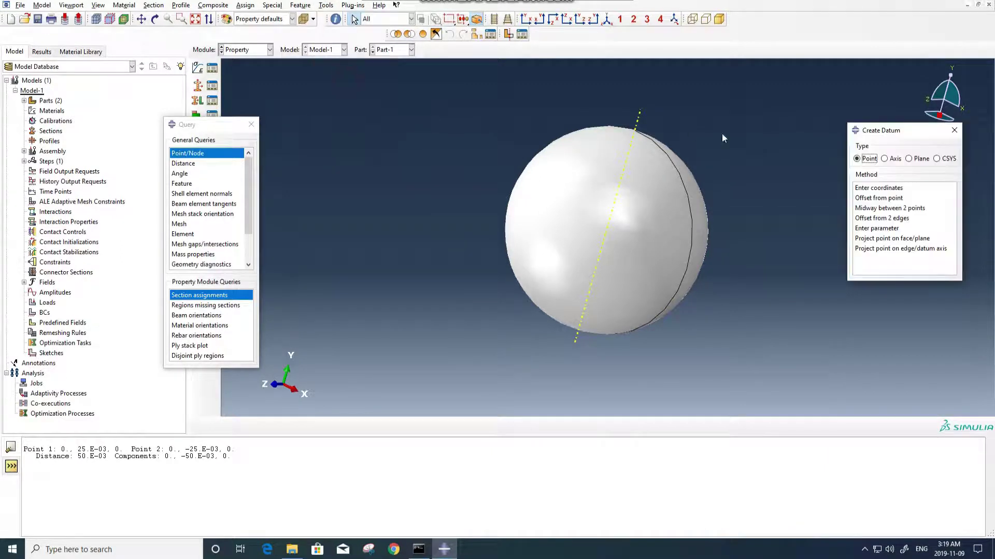
left_click(872, 208)
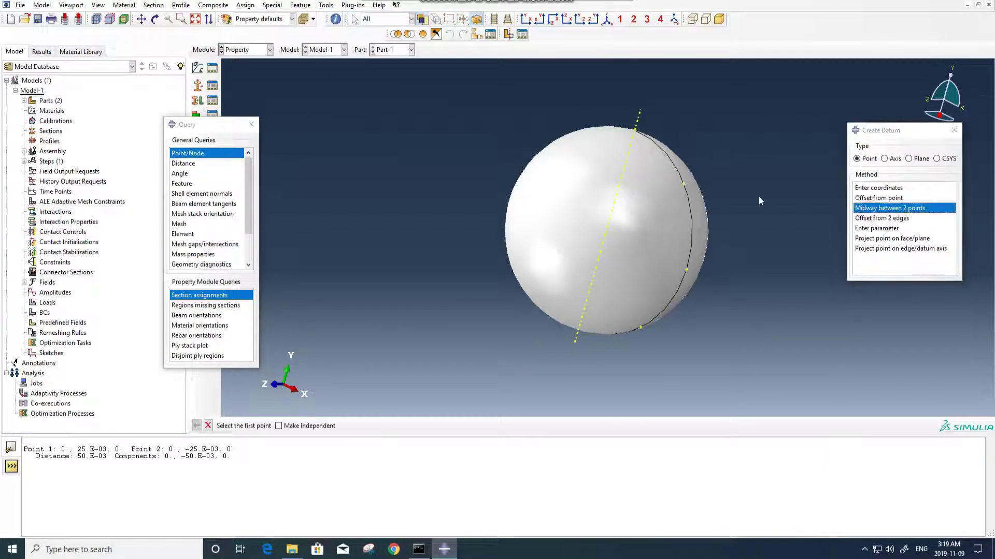
left_click(637, 134)
left_click_drag(637, 133, 608, 299, "ctrl+alt")
left_click(589, 314)
left_click_drag(587, 264, 607, 235, "ctrl+alt")
left_click_drag(669, 213, 585, 220, "ctrl+alt")
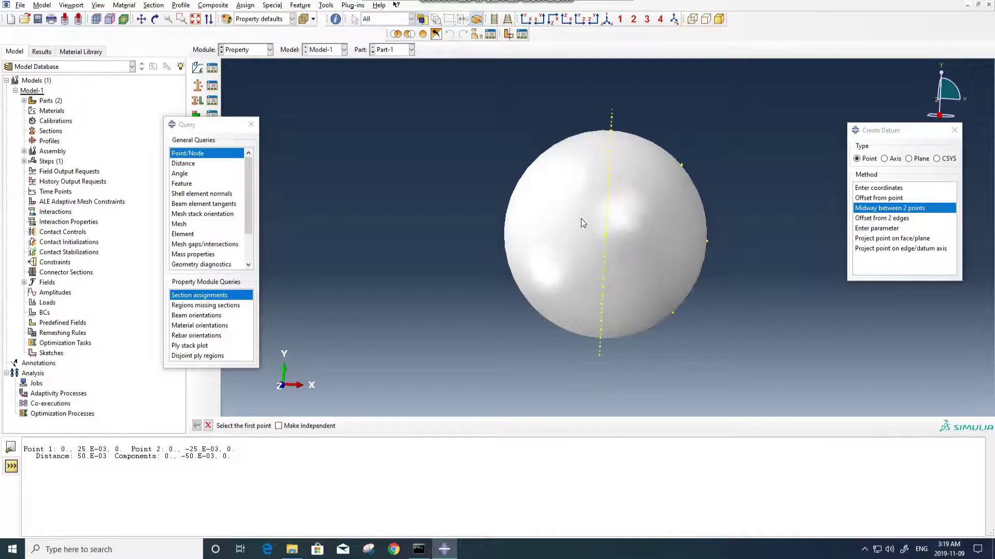
Step: Place a reference point at the sphere's centre datum
left_click(326, 5)
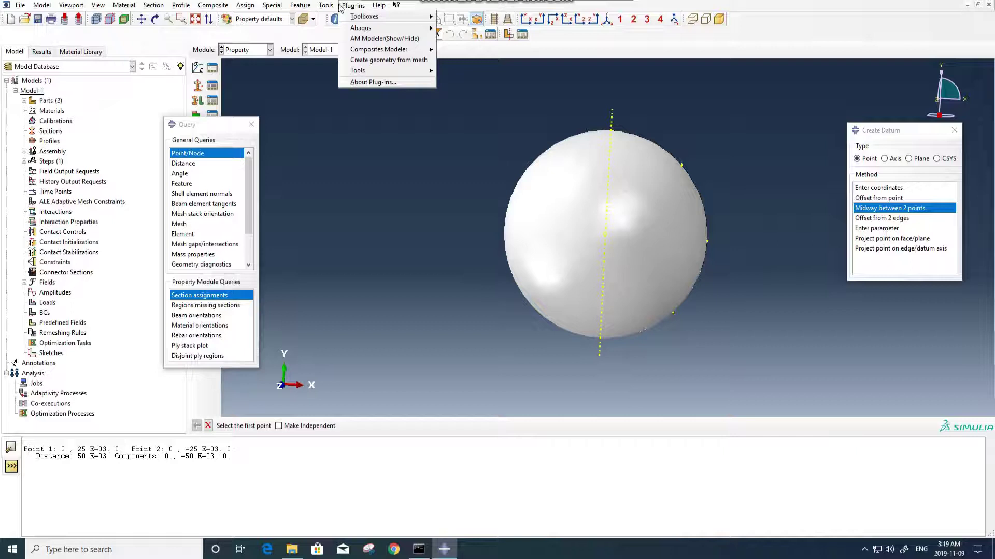
mouse_move(315, 11)
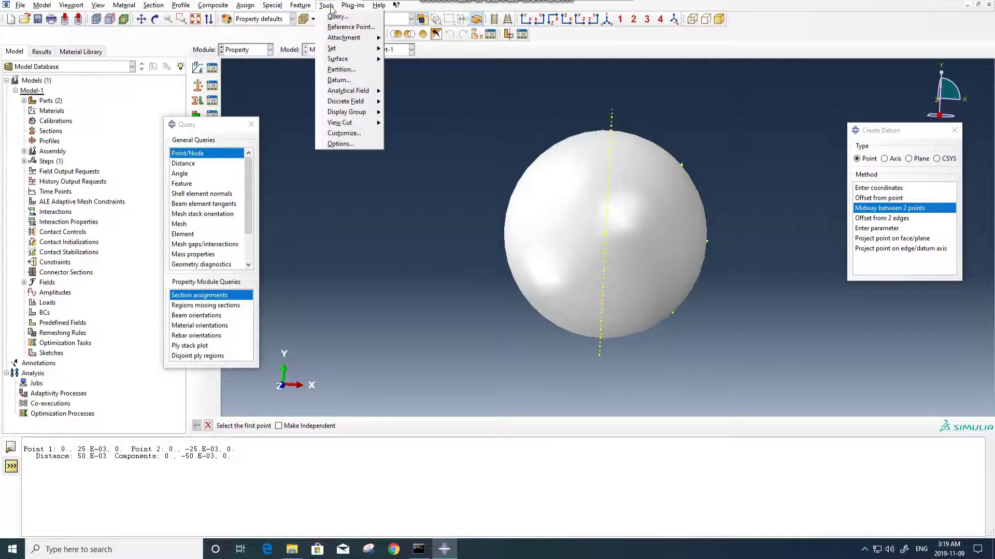
left_click(342, 16)
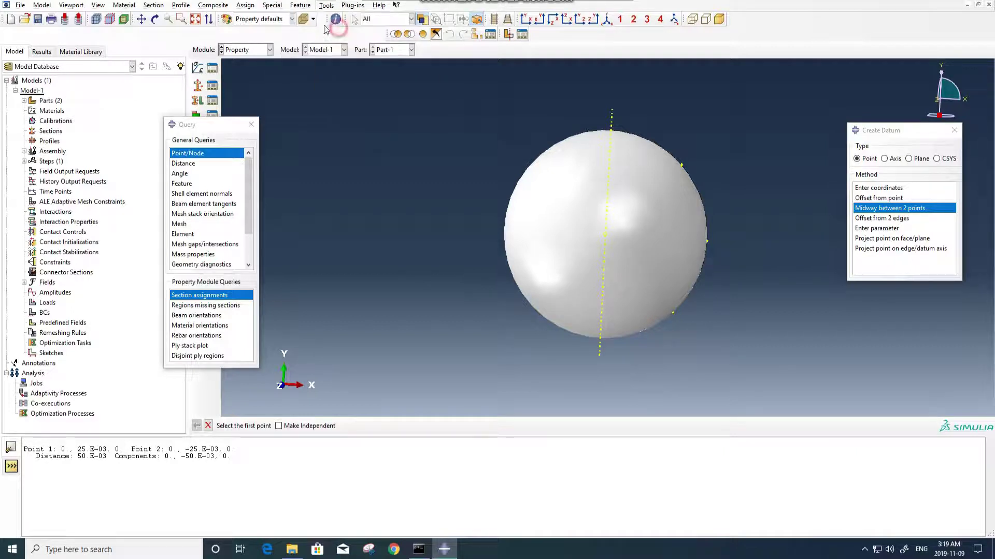
left_click(606, 236)
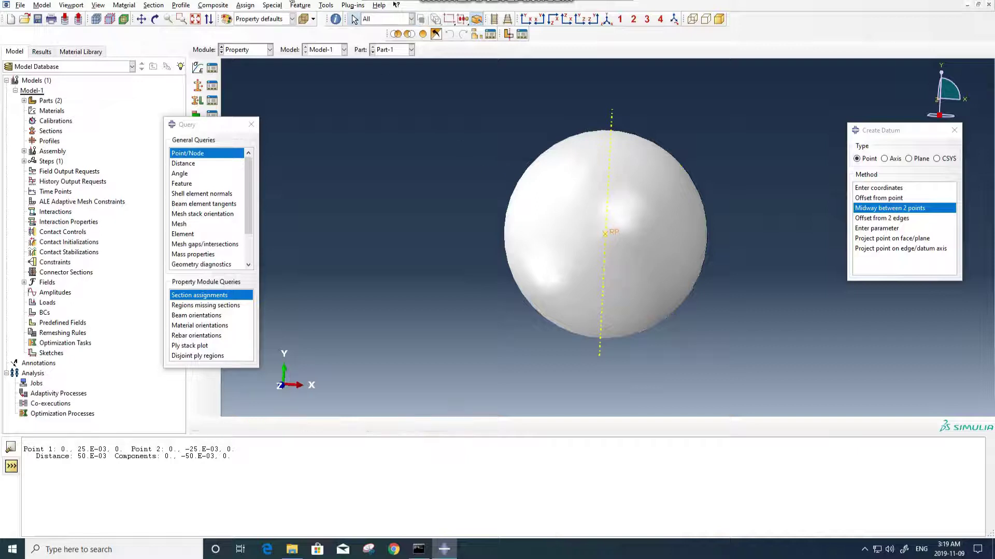
Step: Create a point mass/inertia definition on the sphere's reference point
left_click(273, 7)
mouse_move(282, 37)
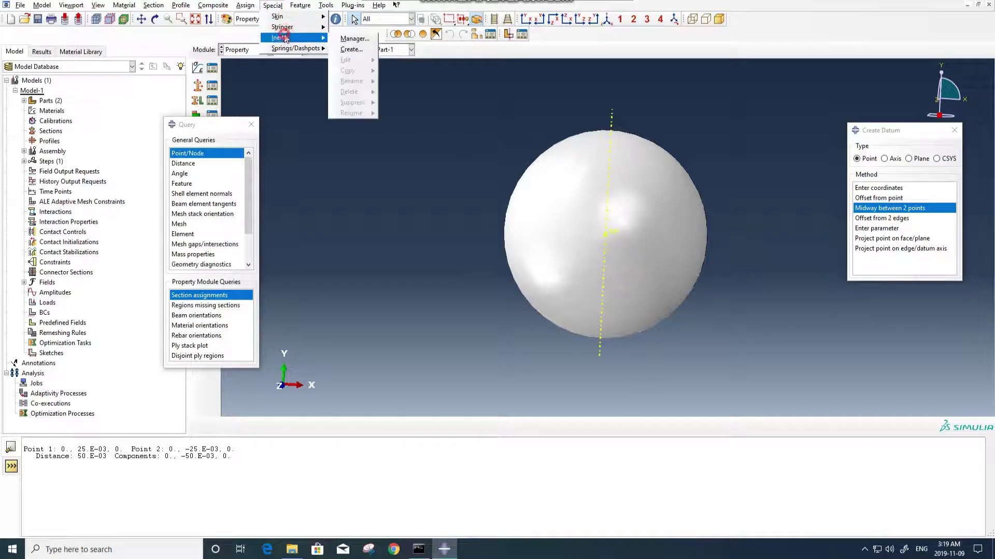
left_click(350, 49)
left_click(33, 107)
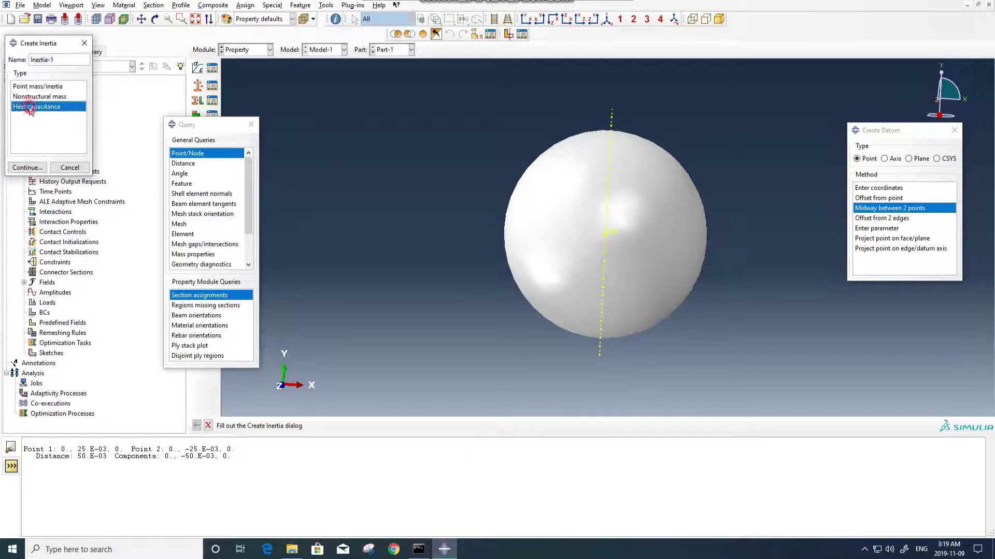
left_click(36, 87)
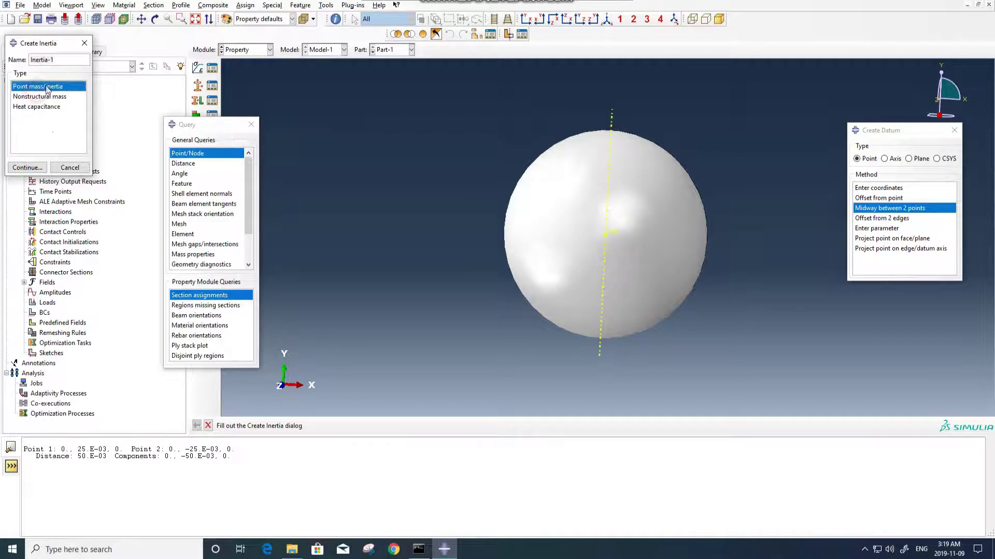
left_click(26, 167)
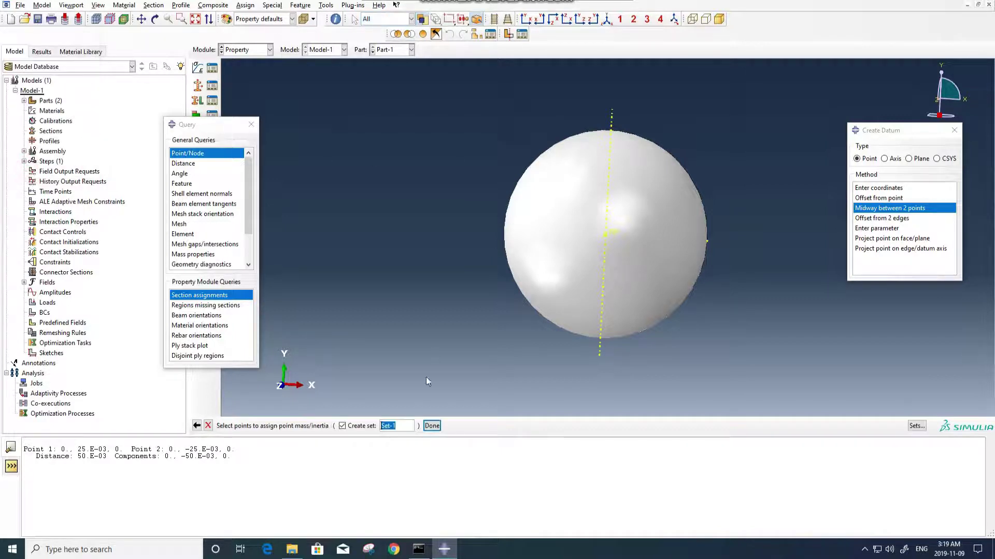
left_click(362, 424)
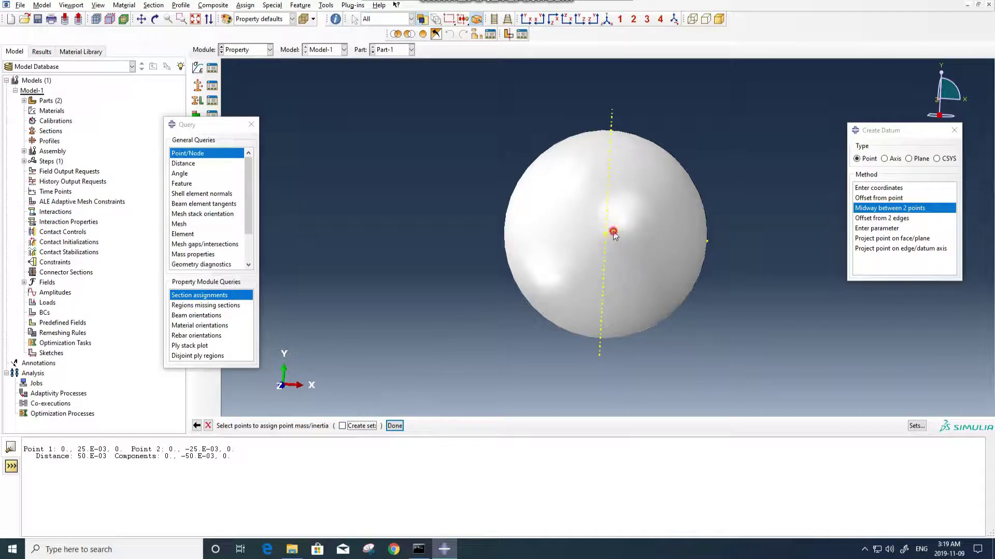
middle_click(431, 151)
Step: Enter isotropic mass 1 and apply the inertia
left_click(76, 140)
type("1")
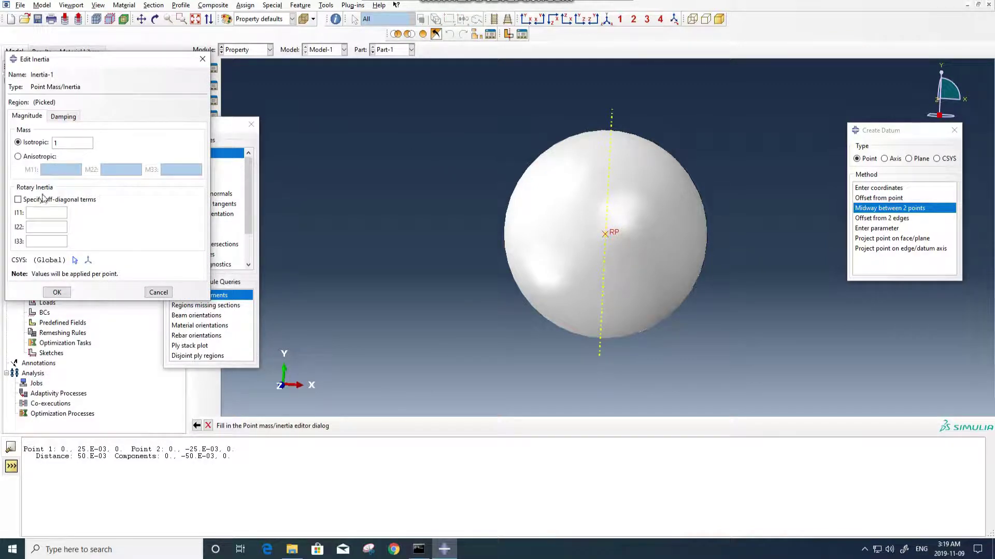
left_click(33, 212)
left_click(57, 292)
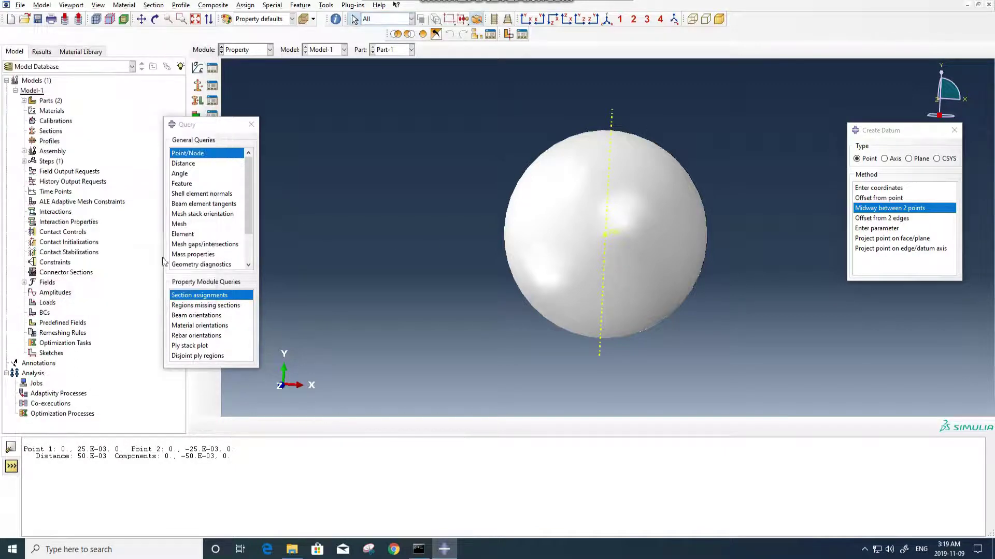
Step: Switch to Part-2, create a new material, and add a Density behaviour
left_click(396, 49)
left_click(394, 72)
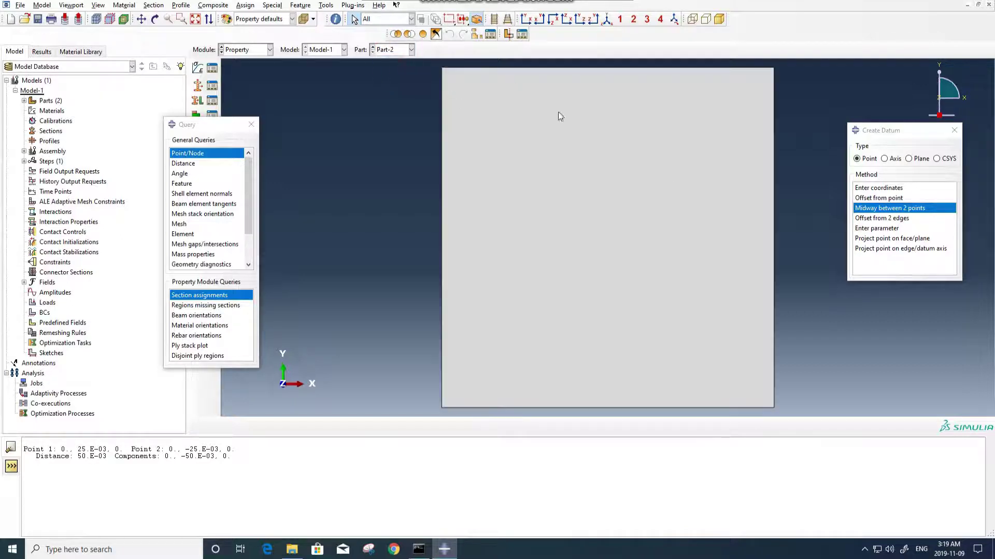
left_click(197, 68)
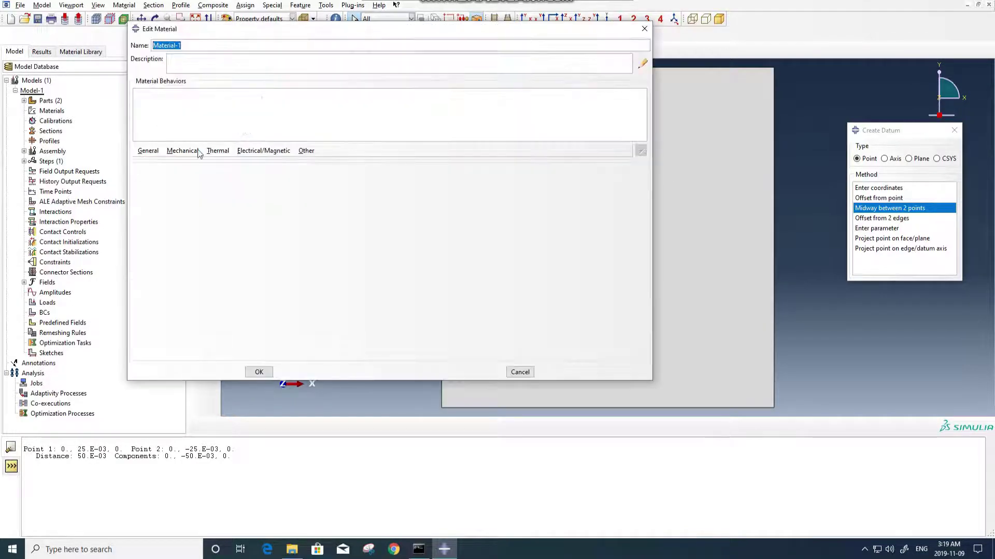
left_click(149, 151)
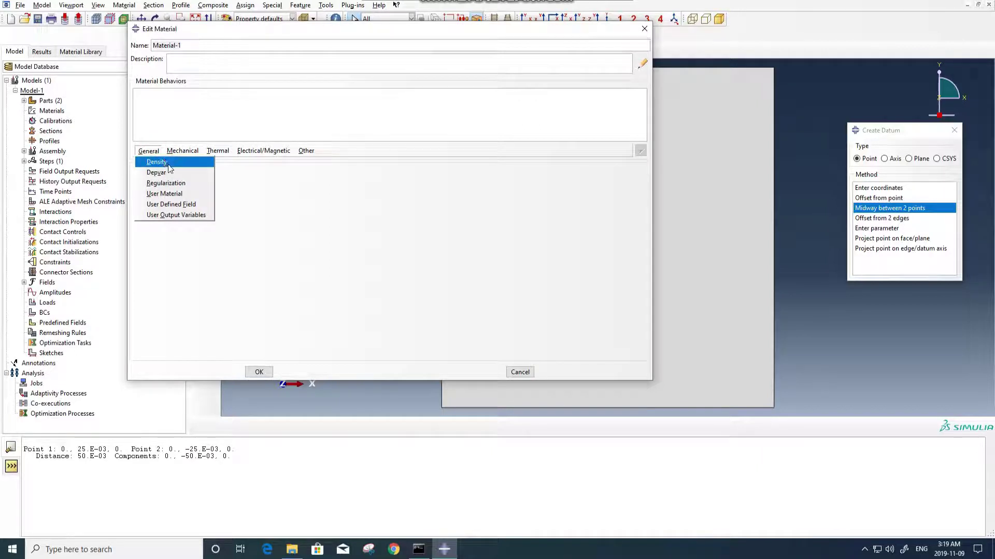
left_click(167, 163)
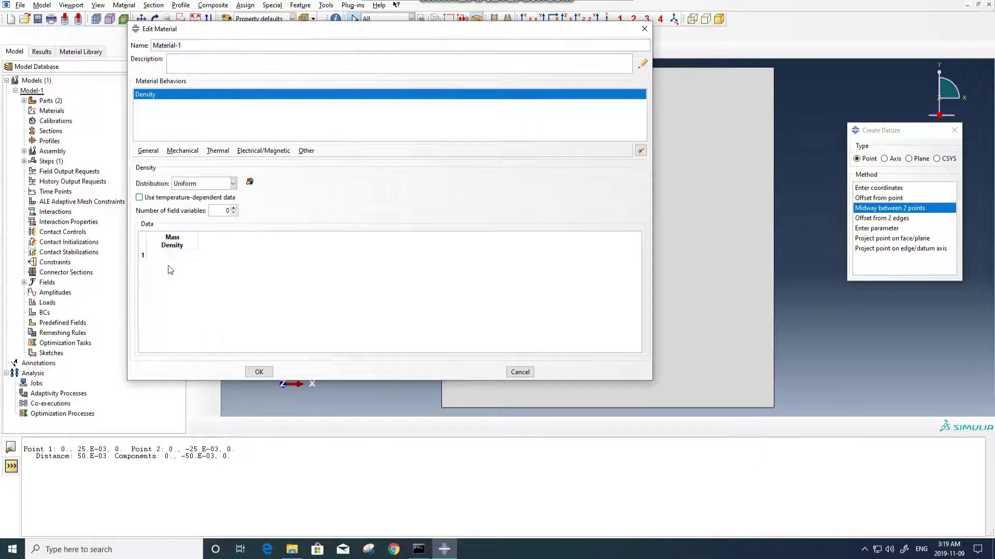
left_click(167, 254)
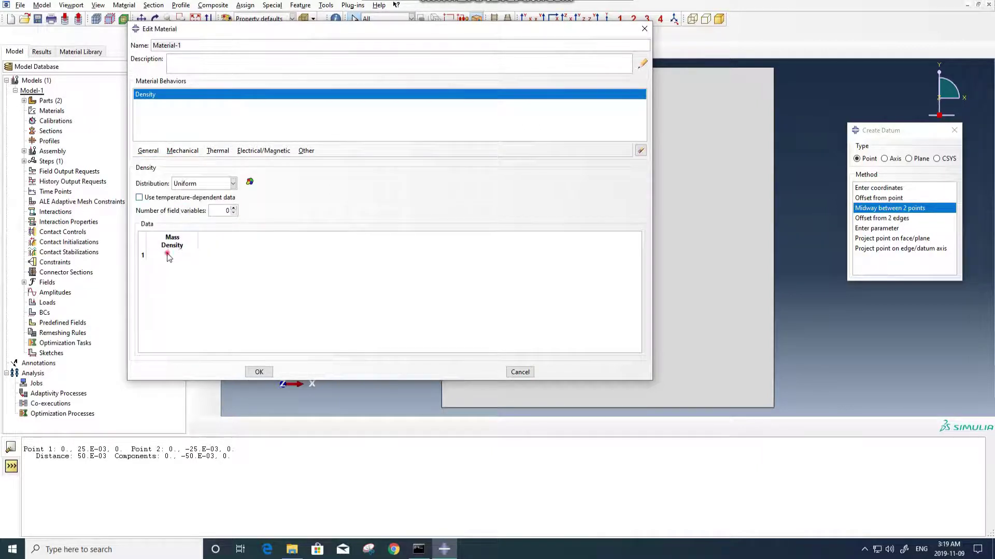
Step: Add Elastic behaviour with Young's modulus 200E9 and Poisson's ratio 0.3
left_click(182, 151)
mouse_move(285, 162)
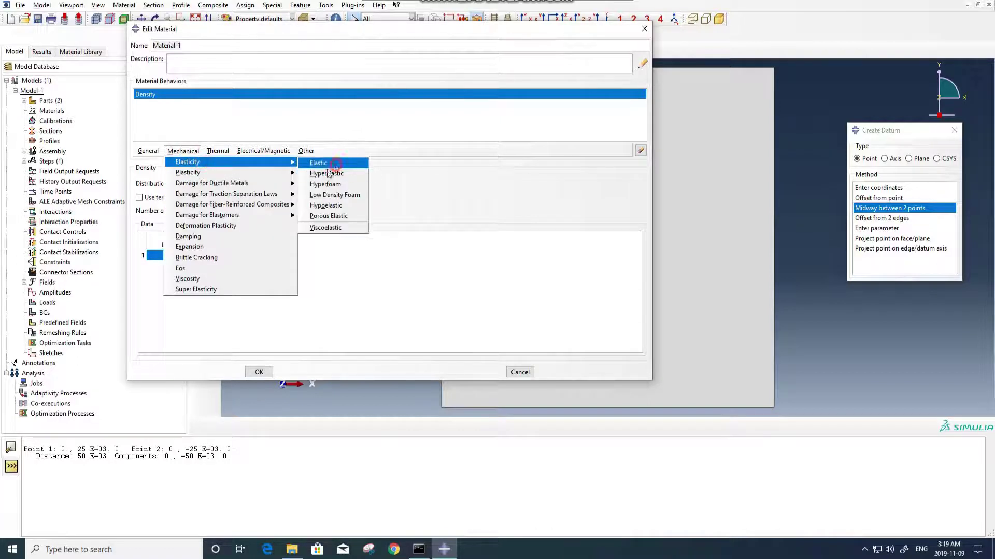
left_click(332, 162)
left_click(178, 295)
type("20")
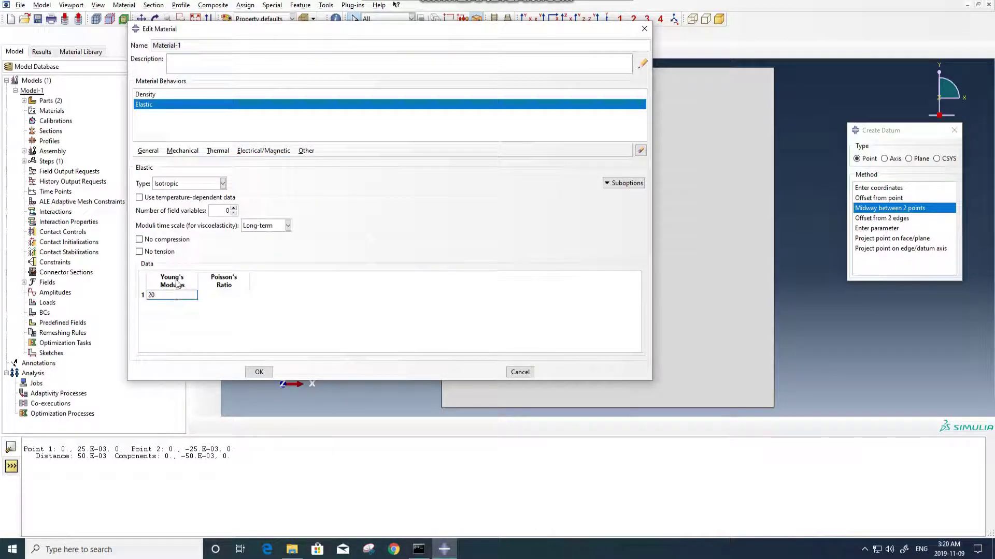
type("0")
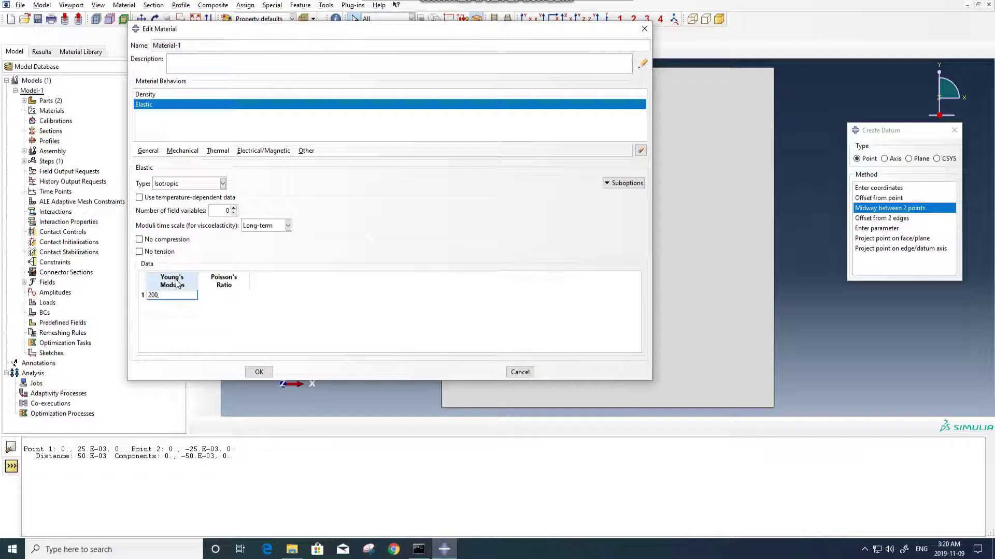
type("E9")
key("Tab")
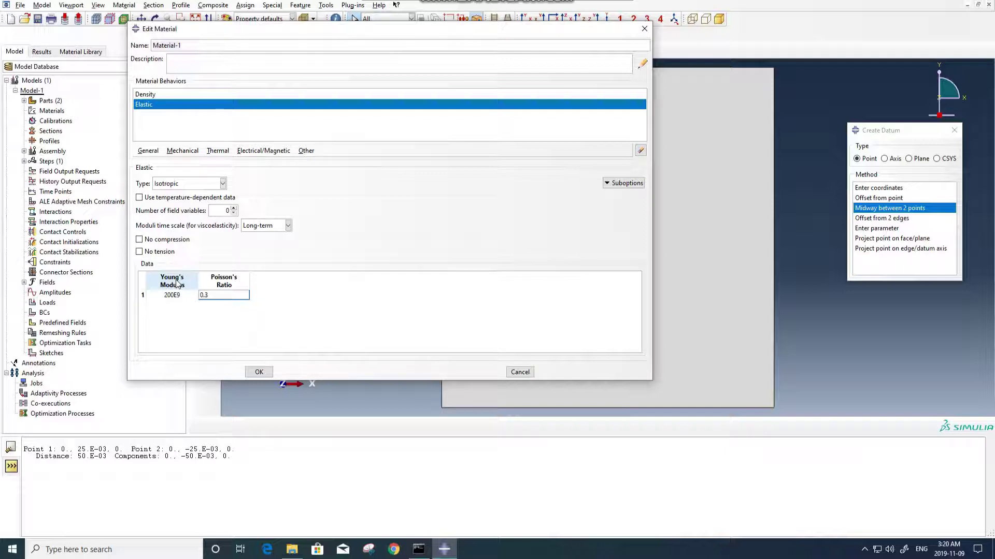
type("3")
Step: Add Plastic behaviour with yield points 200e6 at strain 0 and 250e6 at 0.1
left_click(183, 151)
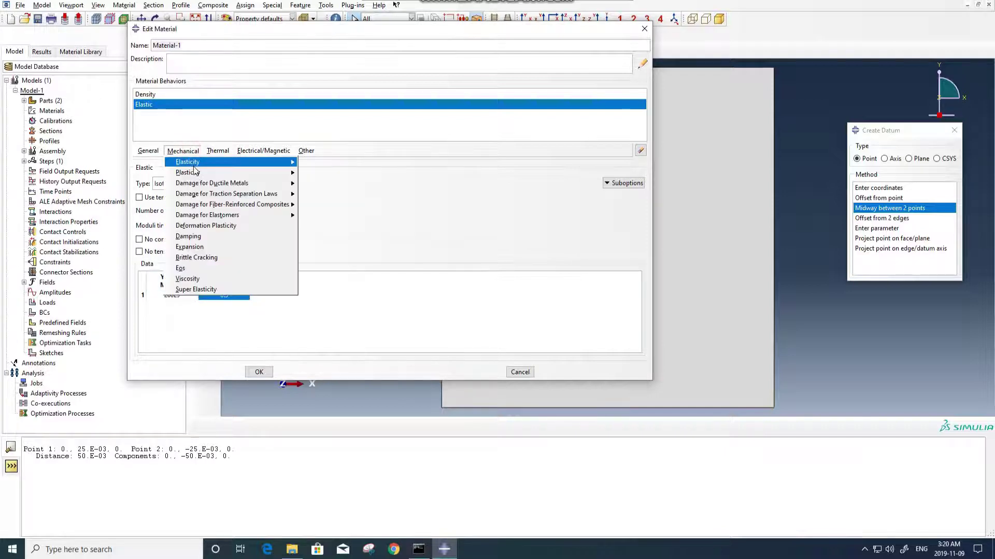
mouse_move(196, 172)
left_click(313, 172)
left_click(164, 268)
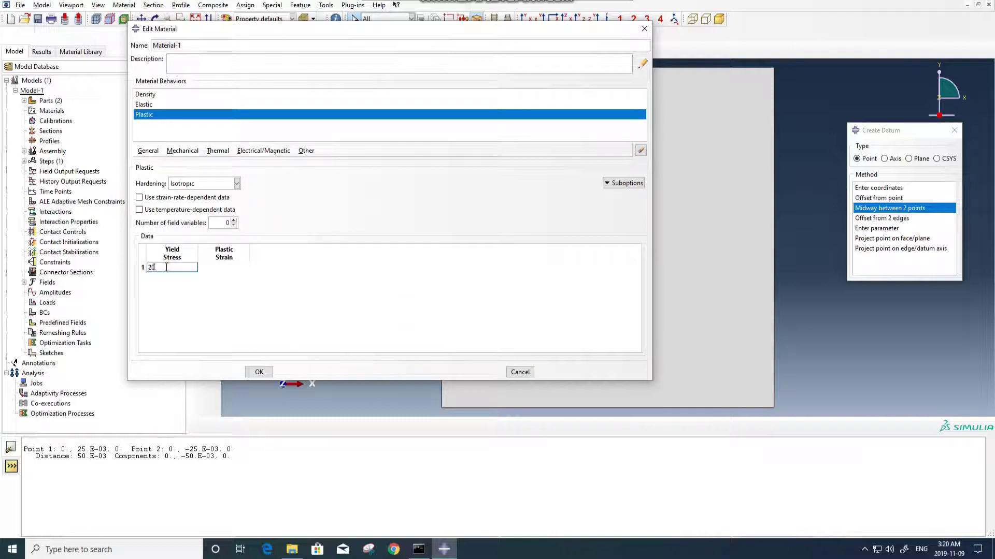
key("Tab")
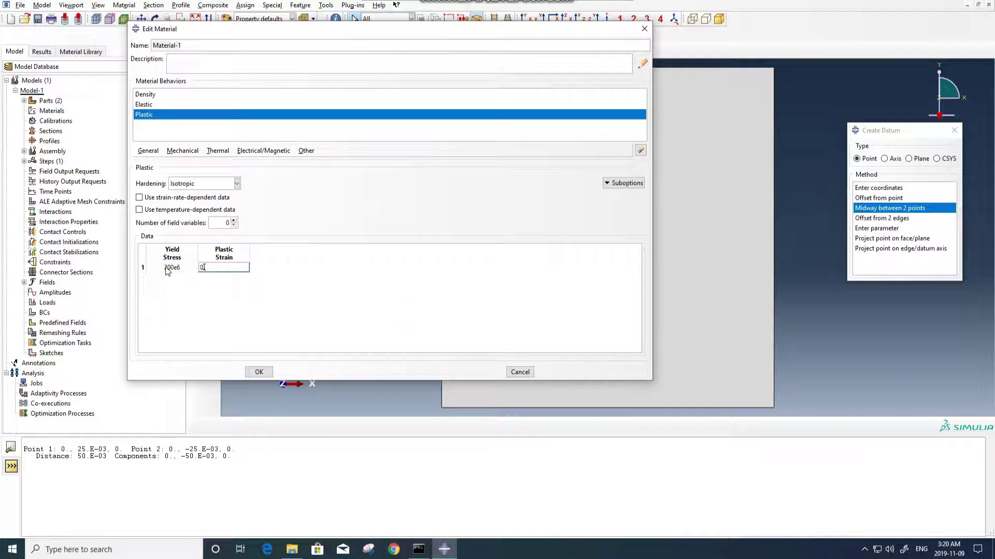
type("0")
right_click(169, 271)
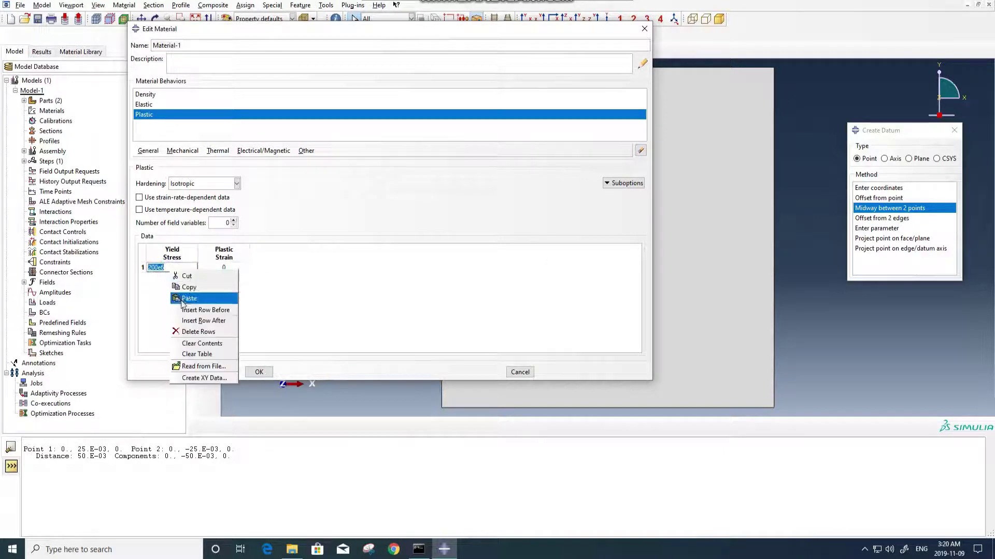
left_click(197, 320)
left_click(166, 280)
type("250e6")
key("Tab")
type("0")
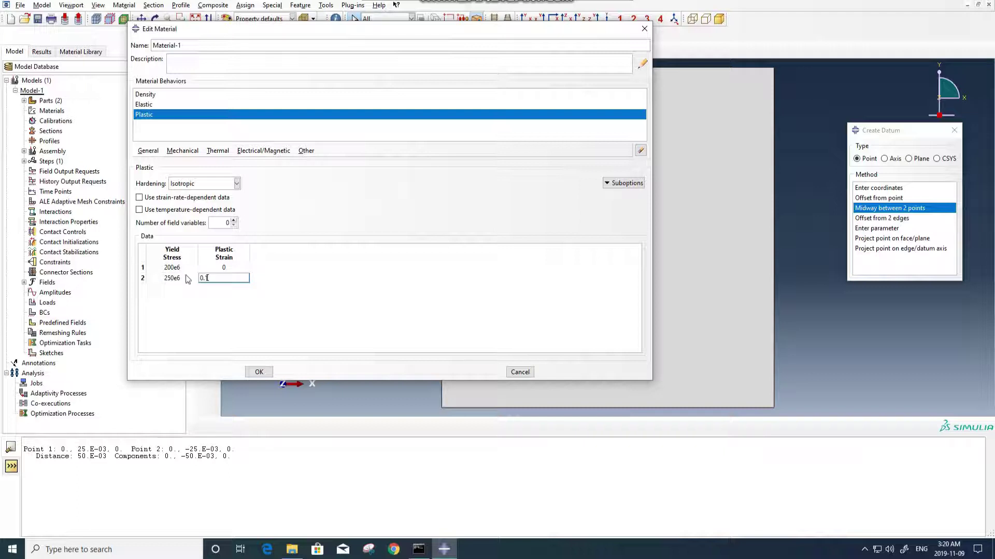
Step: Add Ductile Damage with fracture strain 0.001, stress triaxiality 0 and strain rate 0
left_click(190, 152)
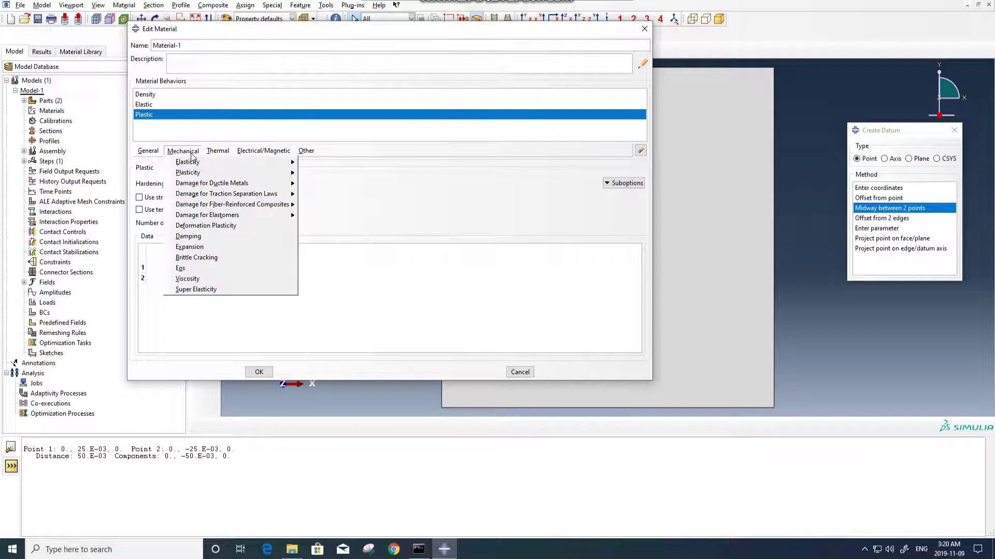
mouse_move(228, 186)
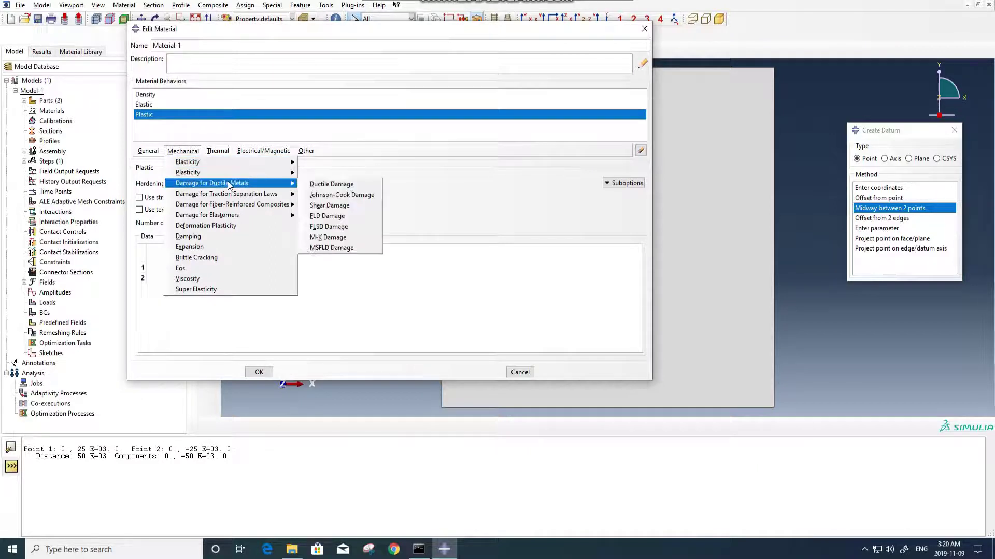
left_click(342, 190)
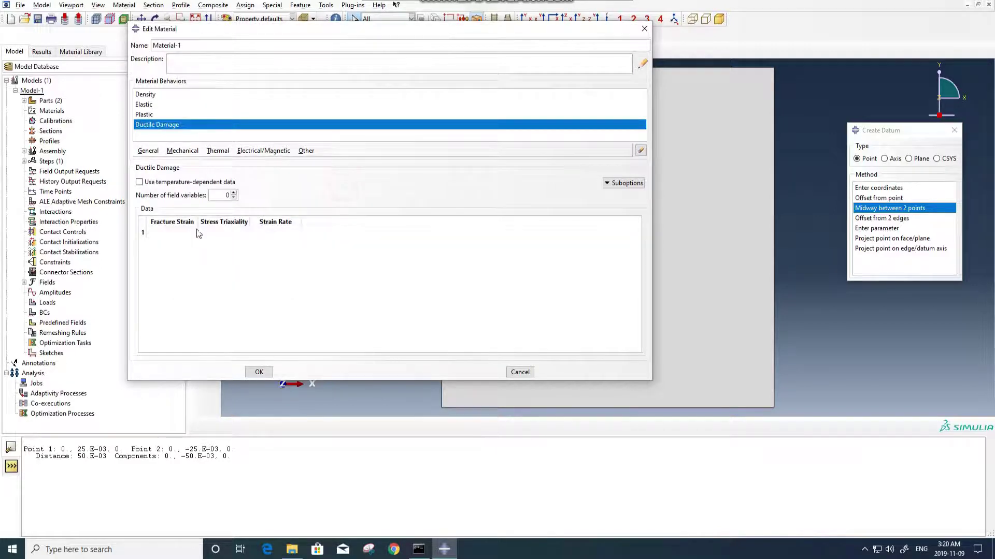
left_click(186, 231)
key("Tab")
key("Tab")
left_click(235, 233)
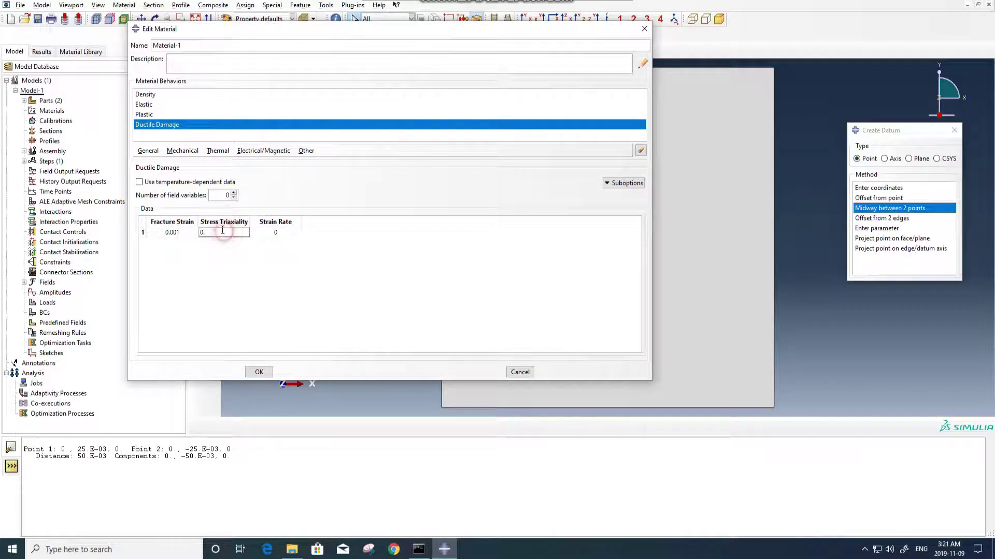
key("Return")
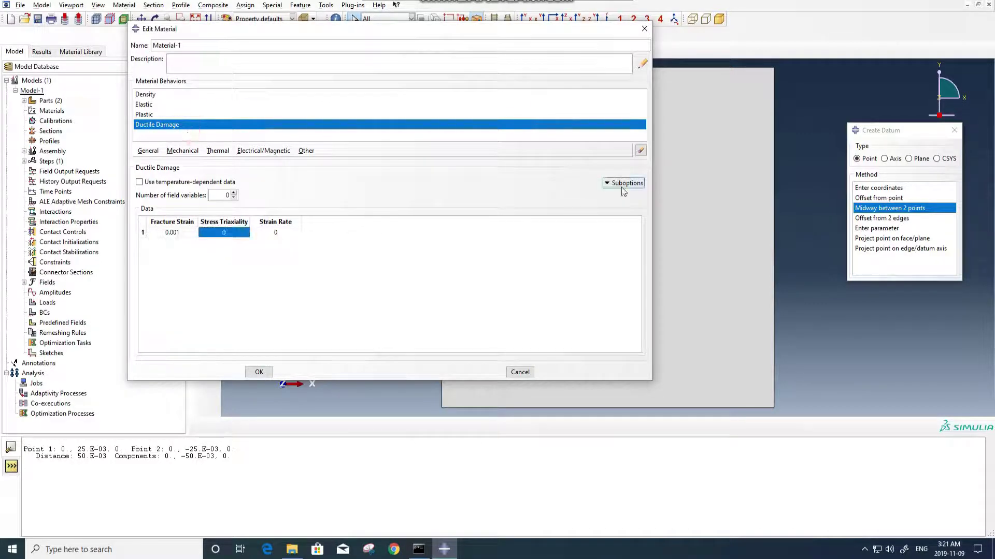
Step: Add damage evolution with 0.02 displacement at failure and save Material-1
left_click(624, 183)
left_click(622, 196)
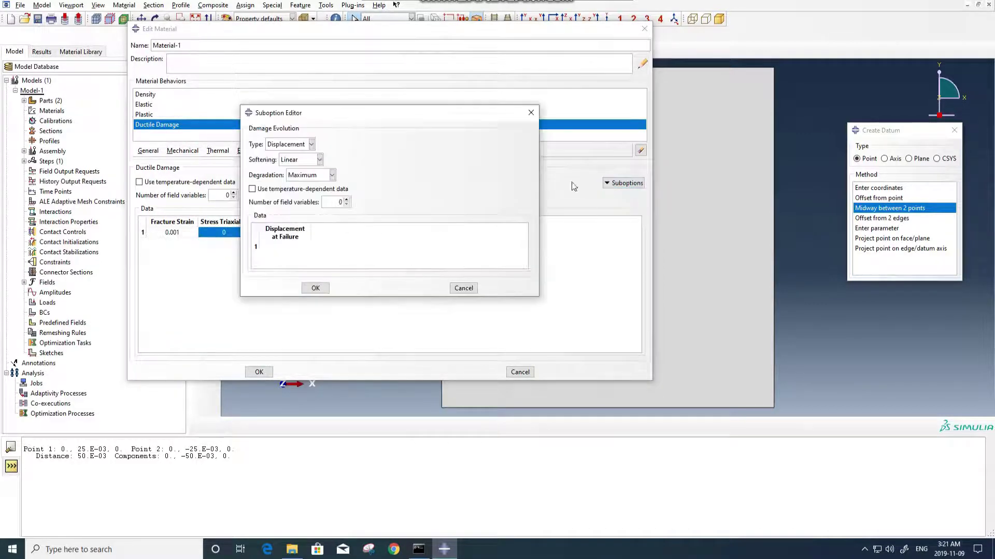
left_click(294, 245)
type("0.02")
left_click(311, 289)
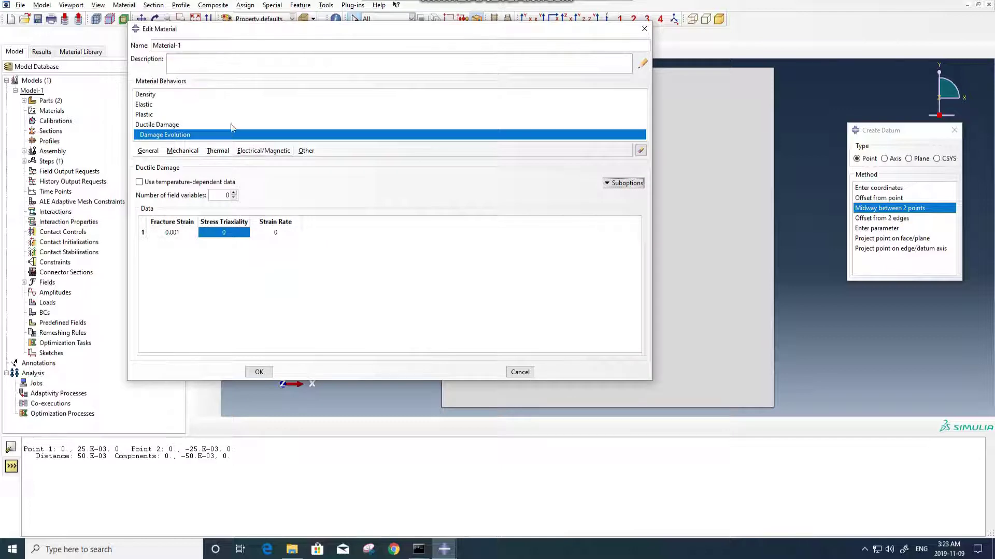
left_click(259, 373)
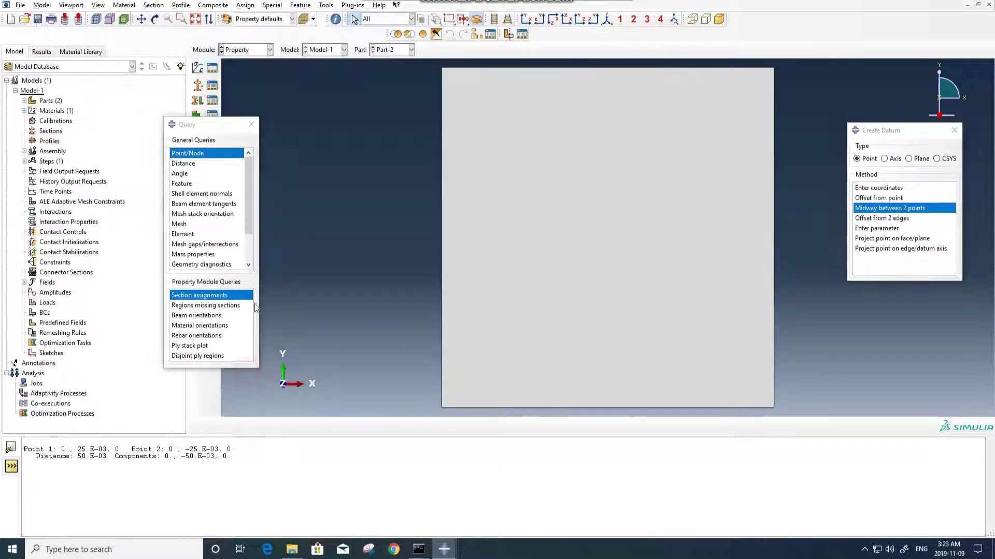
Step: Create Section-1, a homogeneous shell section 0.004 thick using Material-1
left_click(197, 85)
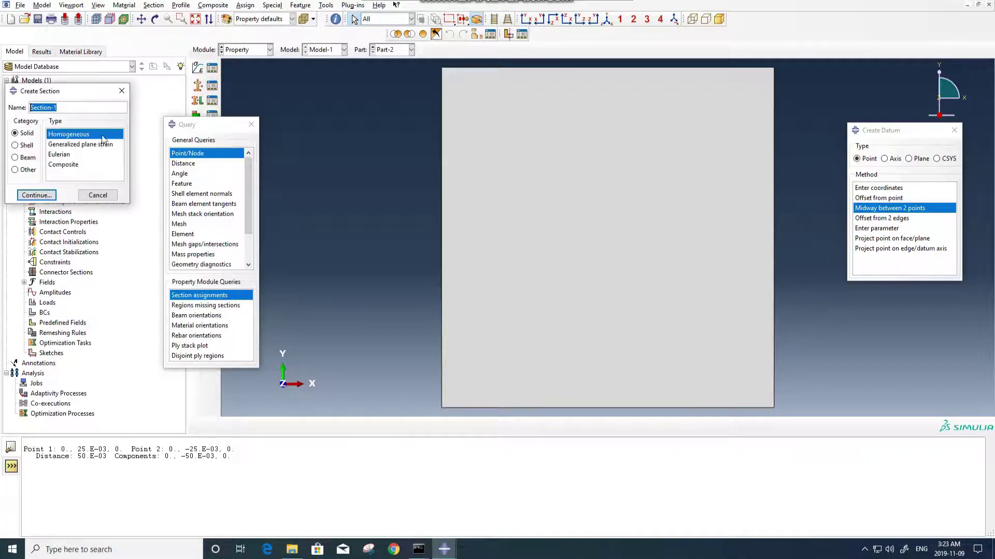
left_click(23, 148)
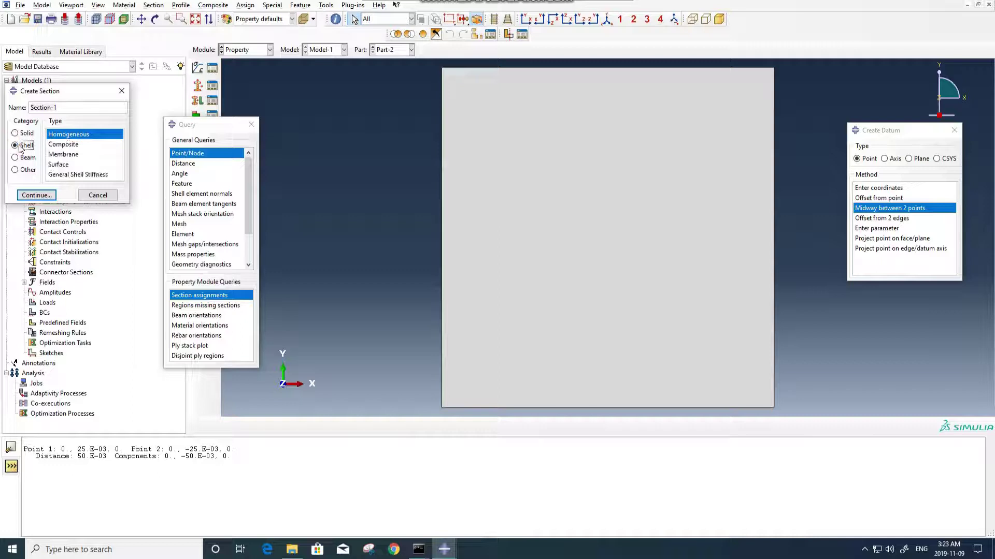
left_click(36, 195)
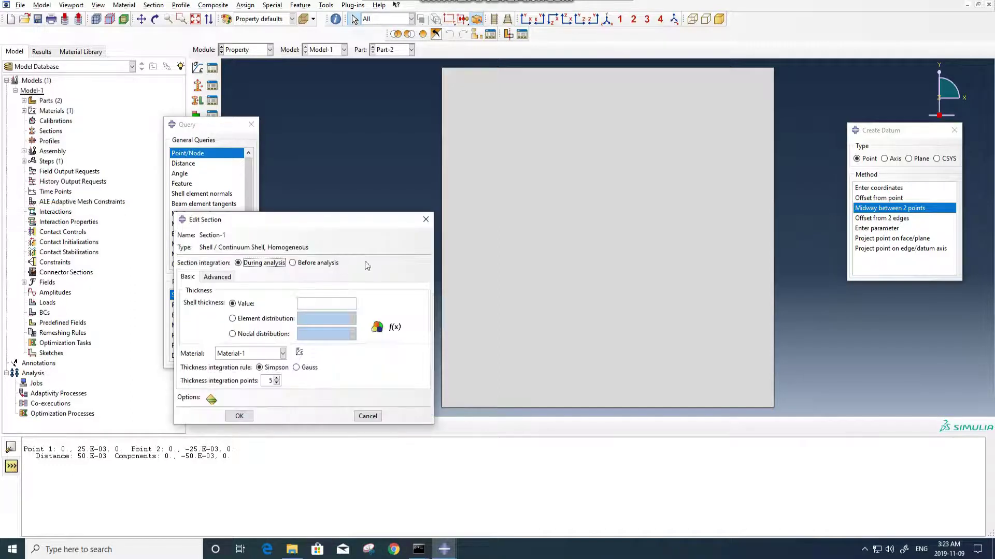
left_click(323, 306)
left_click(239, 416)
Step: Assign Section-1 to the plate face
left_click(204, 103)
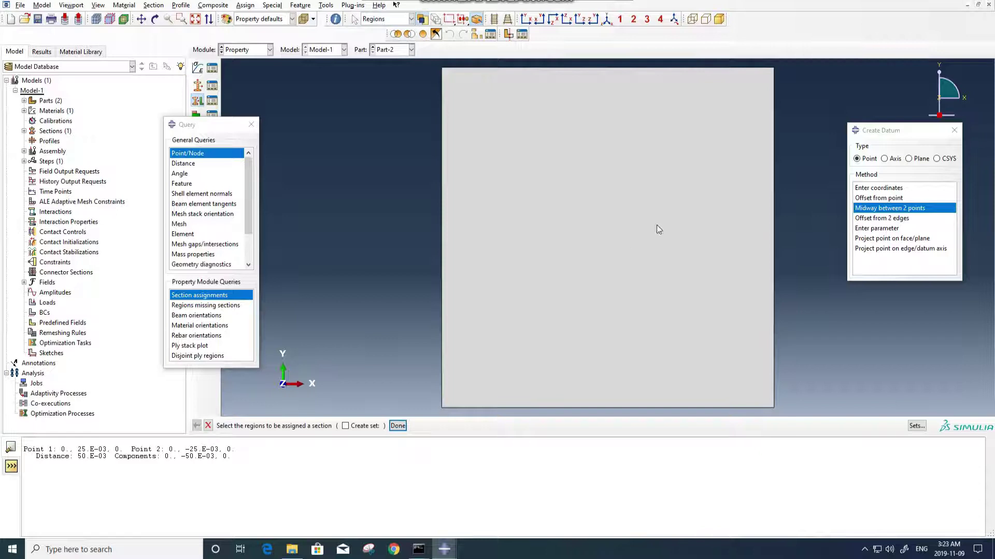
left_click(700, 188)
middle_click(699, 188)
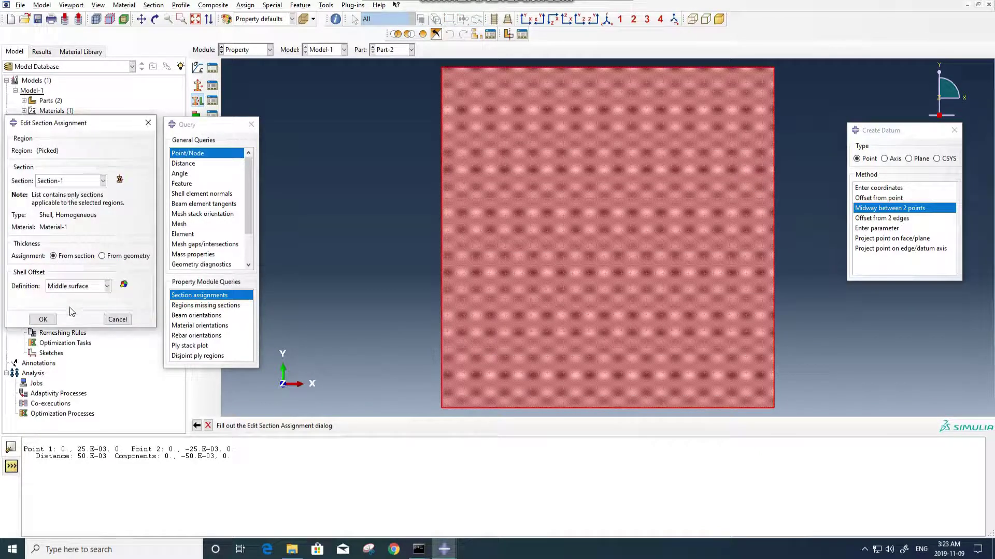
left_click(42, 320)
left_click(269, 49)
Step: In the Assembly module, instance both Part-1 (ball) and Part-2 (plate)
left_click(240, 81)
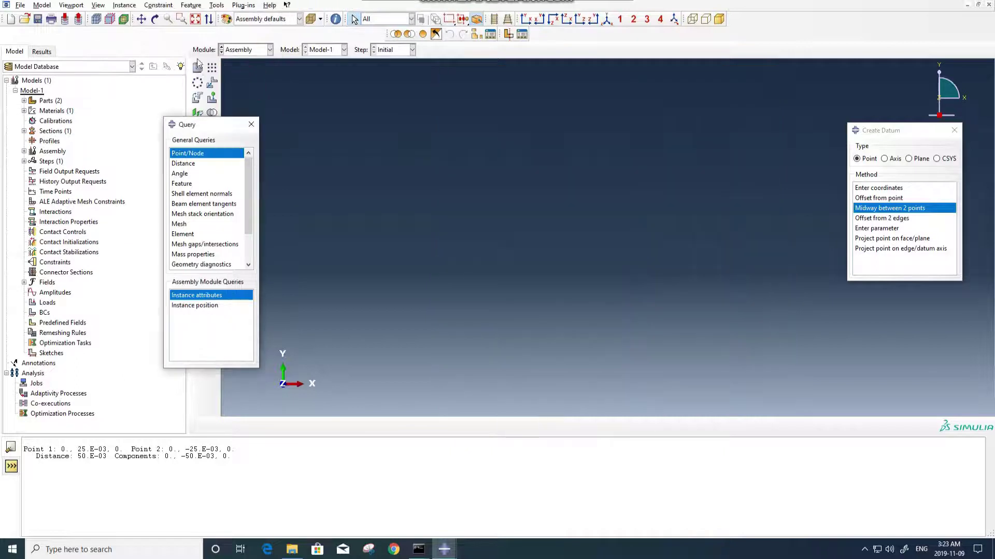
left_click(197, 67)
left_click(189, 184)
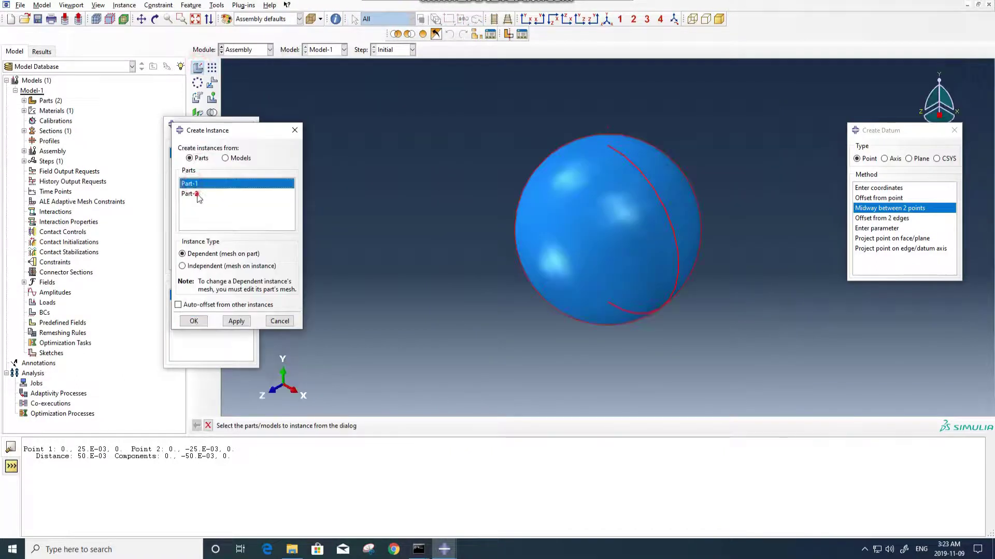
left_click(189, 194, "shift")
left_click(191, 324)
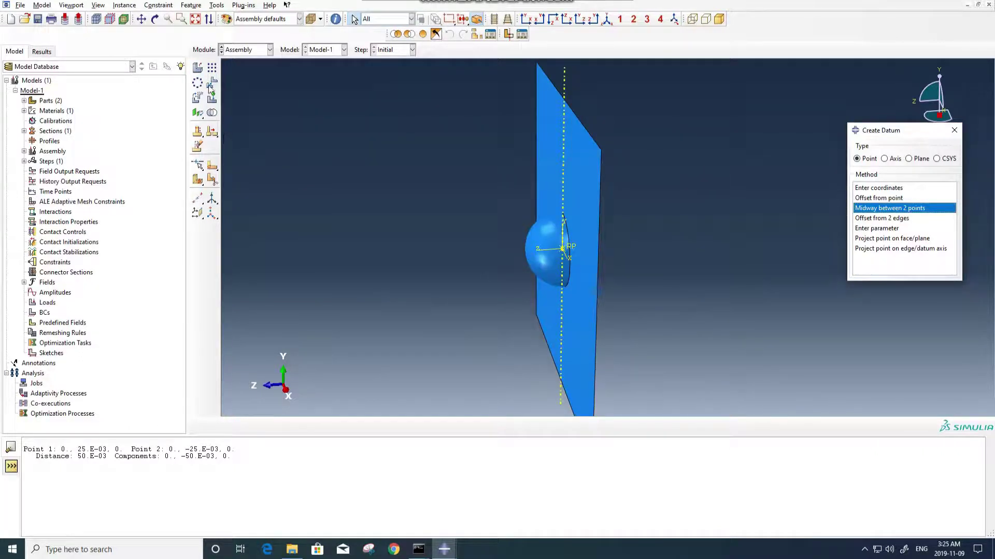
Step: Select the ball instance for translation and set the start point 0,0,0
left_click(211, 85)
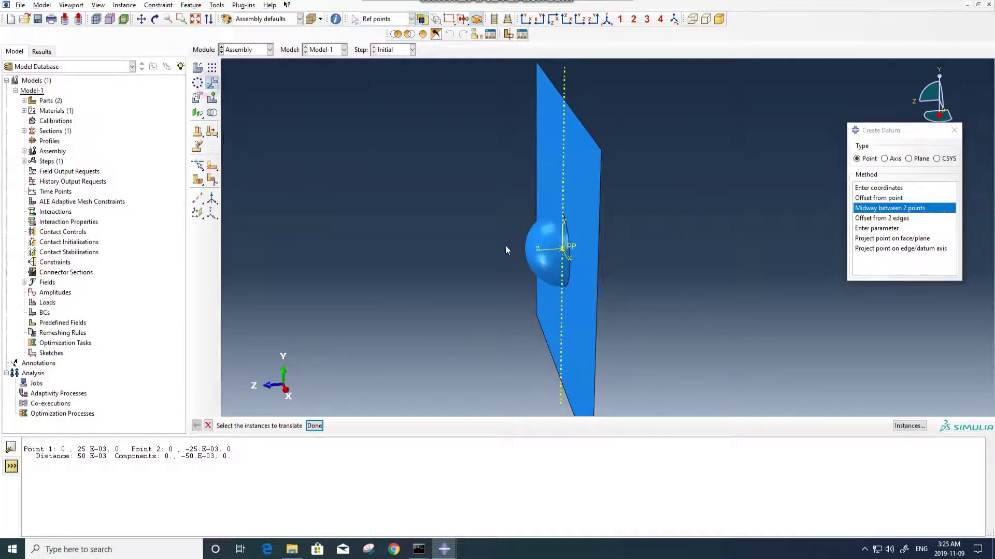
left_click(530, 247)
middle_click(359, 271)
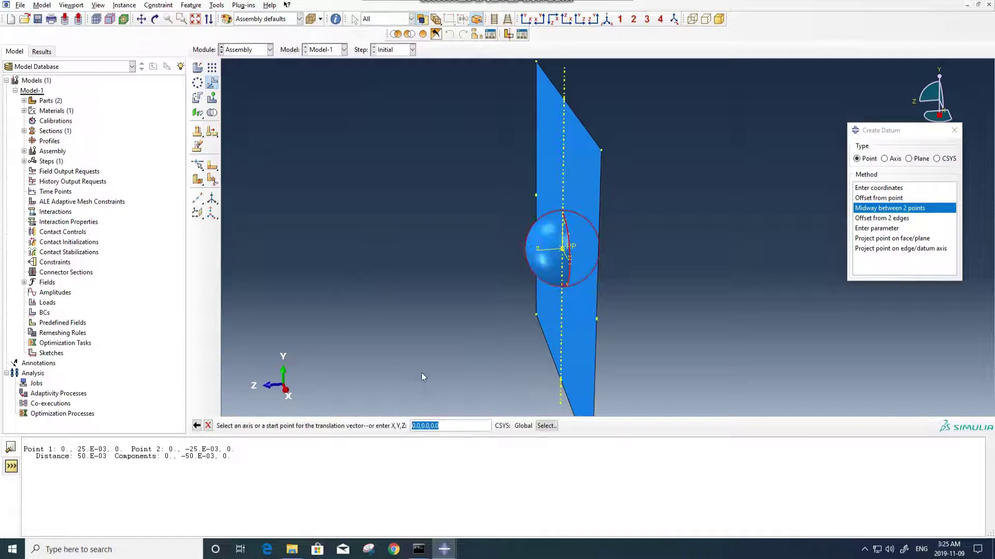
left_click(444, 429)
type("5")
left_click(562, 250)
Step: Set the end point 0,0,0.05 to move the ball 0.05 along Z
left_click(413, 428)
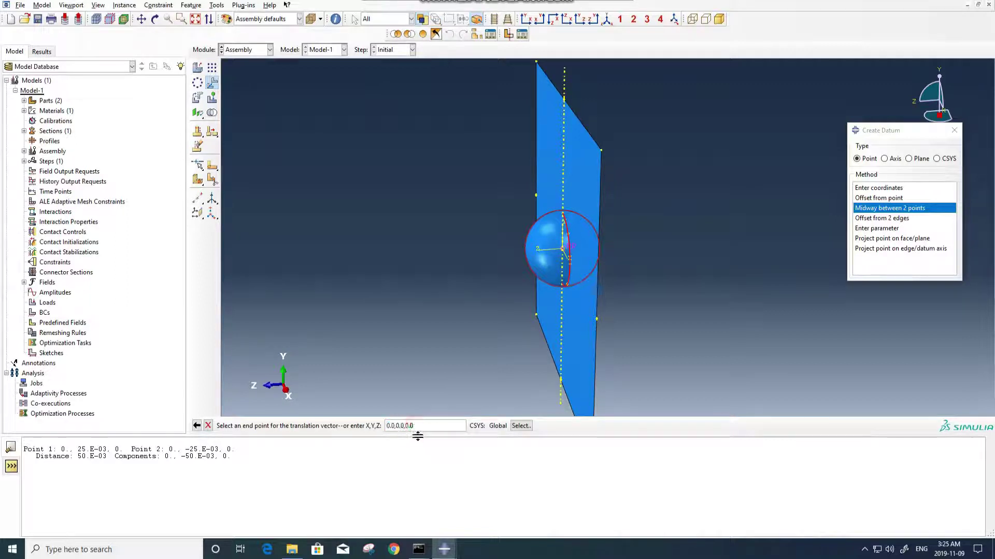
key("BackSpace")
key("Return")
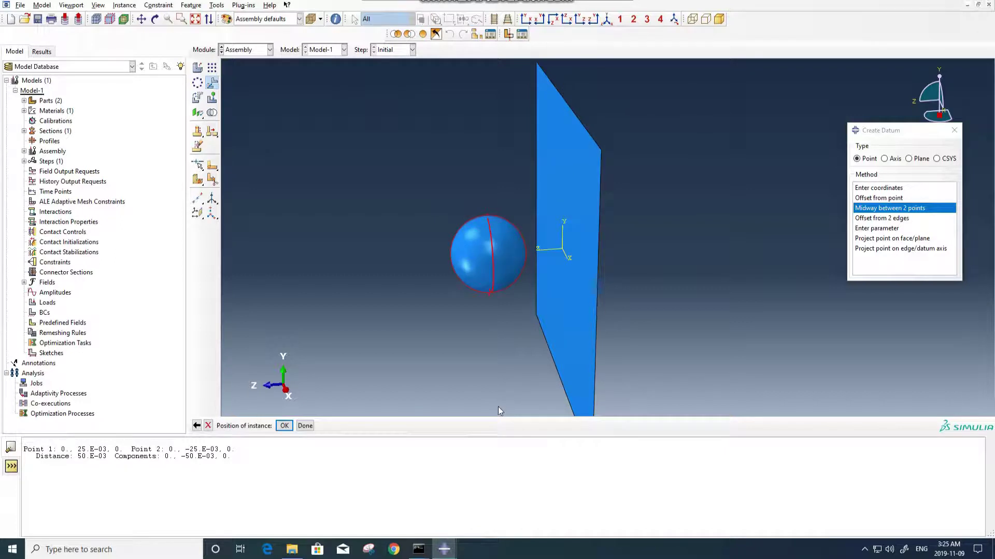
left_click(284, 426)
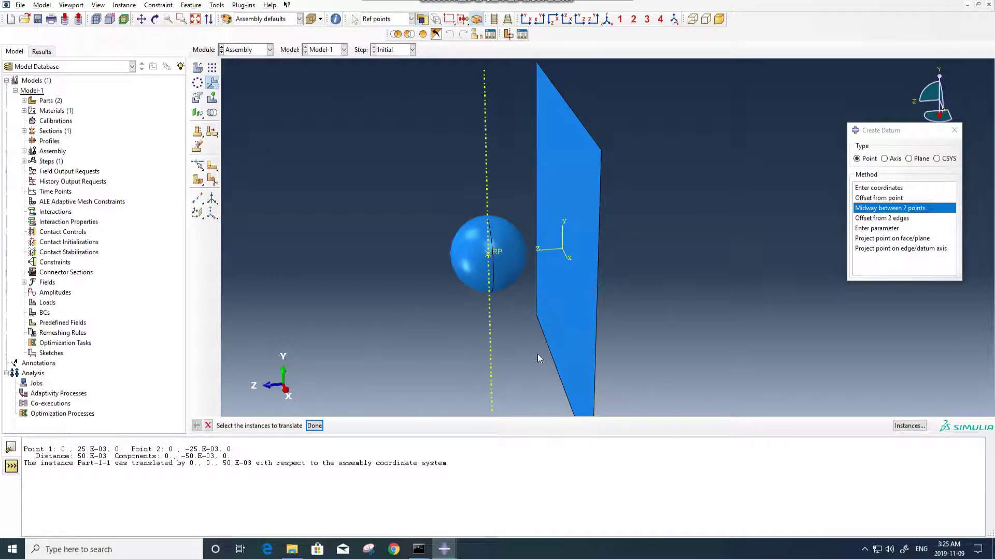
left_click_drag(555, 368, 318, 131, "ctrl+alt")
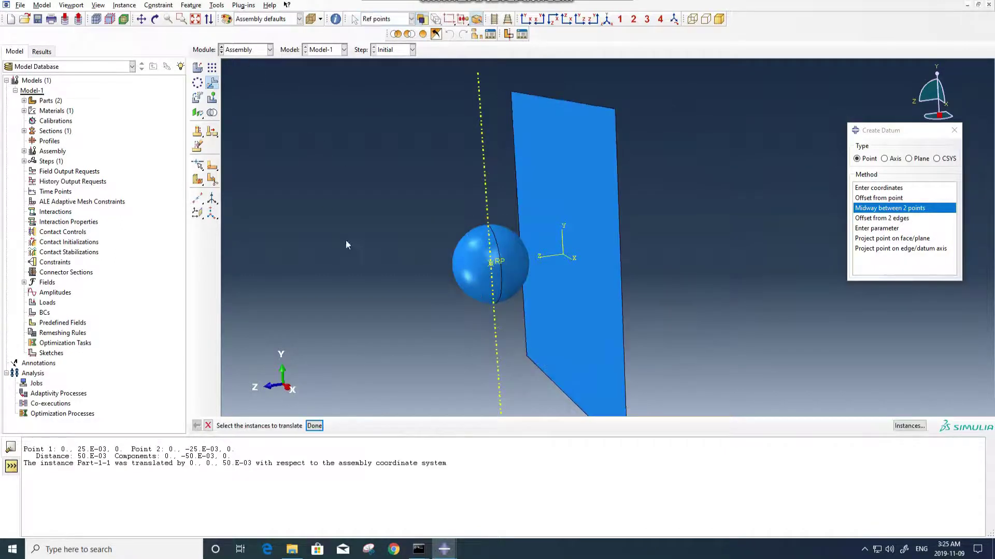
left_click_drag(346, 246, 456, 261, "ctrl+alt")
key("Escape")
left_click(241, 58)
Step: Create a Dynamic, Explicit step after Initial with time period 0.0002, keeping default incrementation and mass scaling
left_click(244, 91)
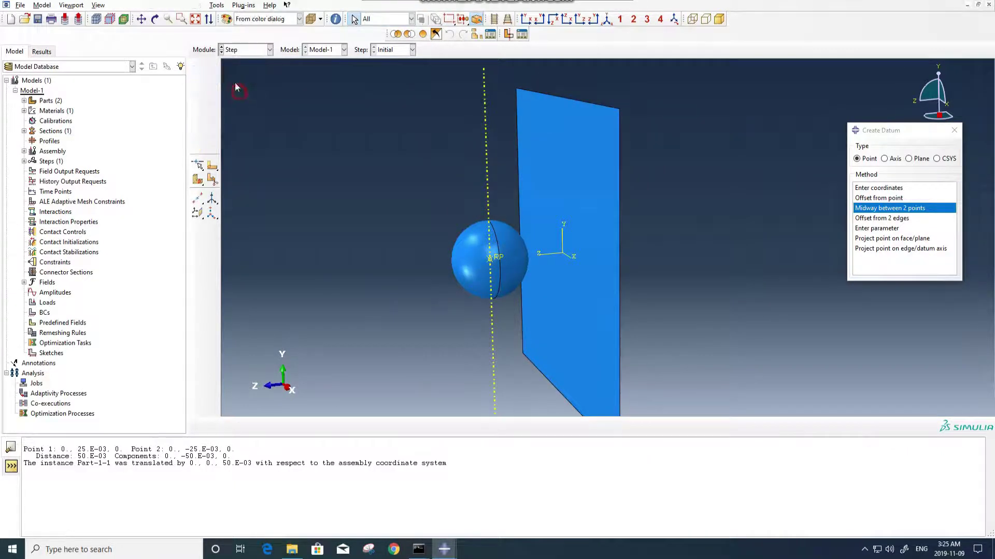
left_click(199, 72)
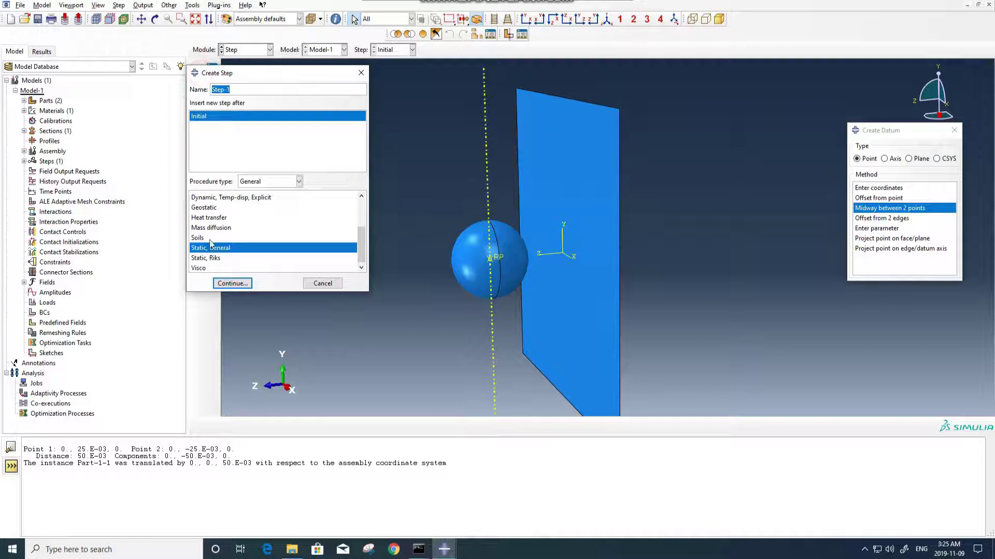
scroll(230, 224, "up", 2)
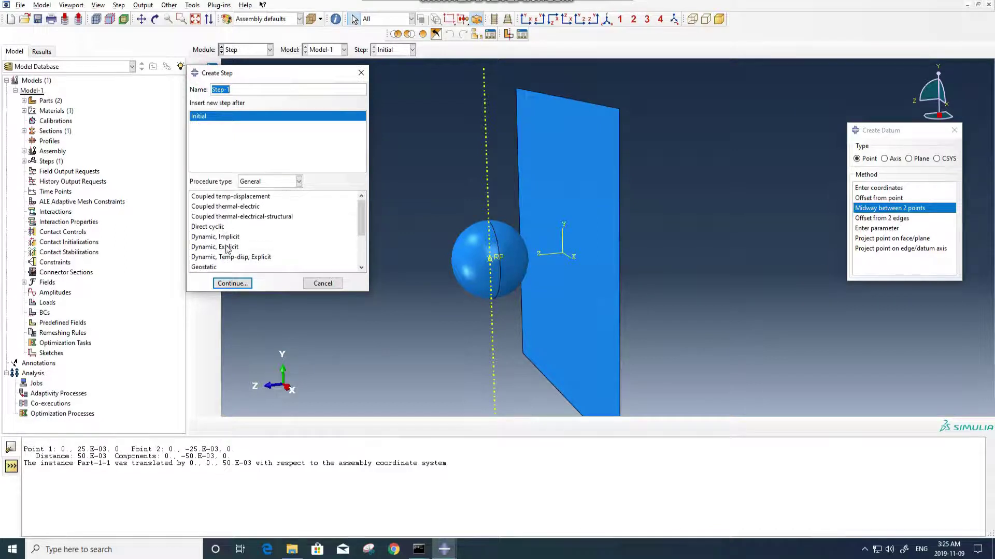
left_click(228, 248)
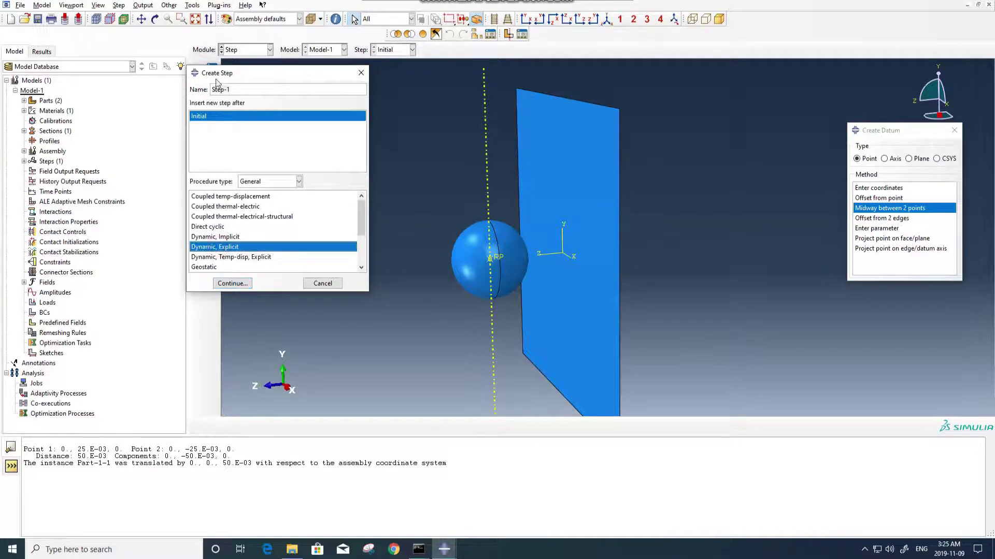
left_click(231, 284)
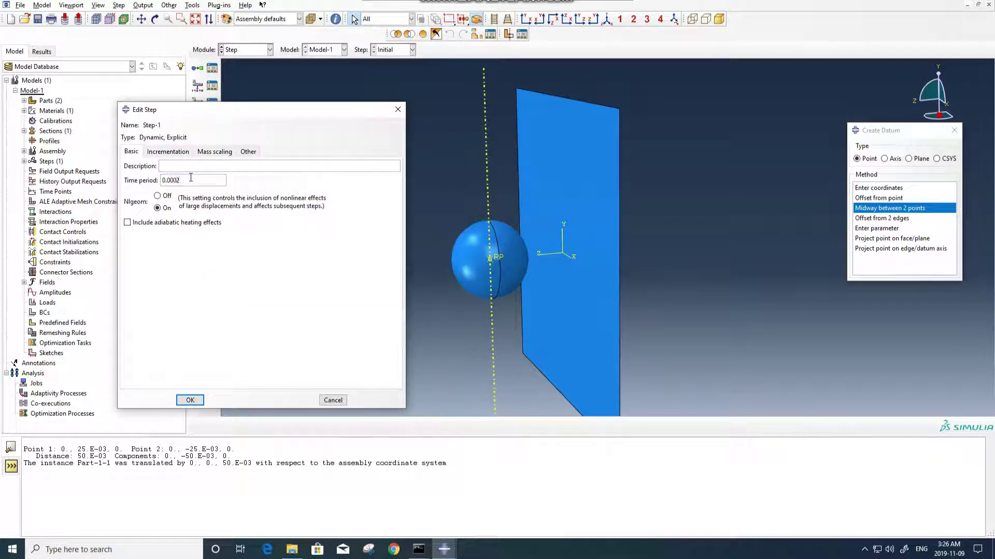
left_click(169, 151)
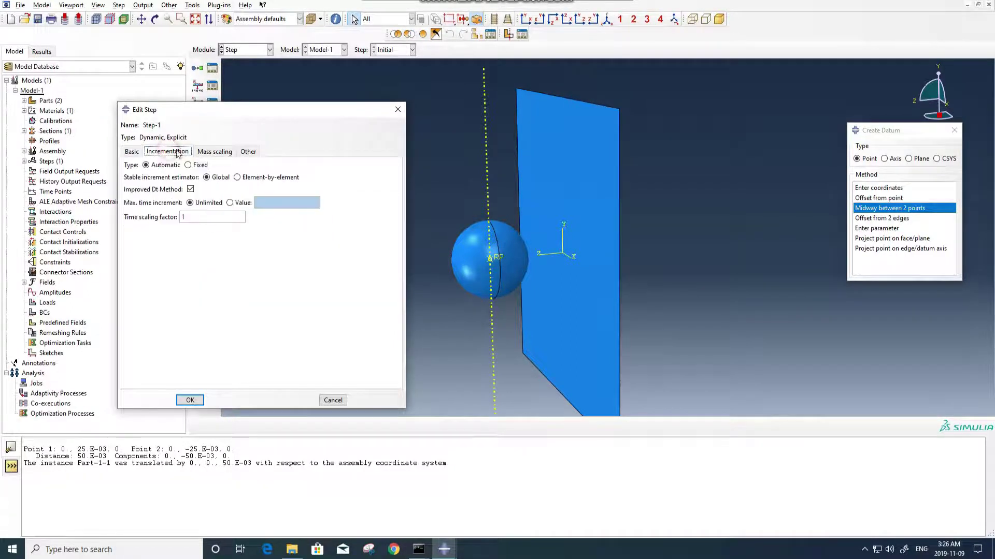
left_click(214, 152)
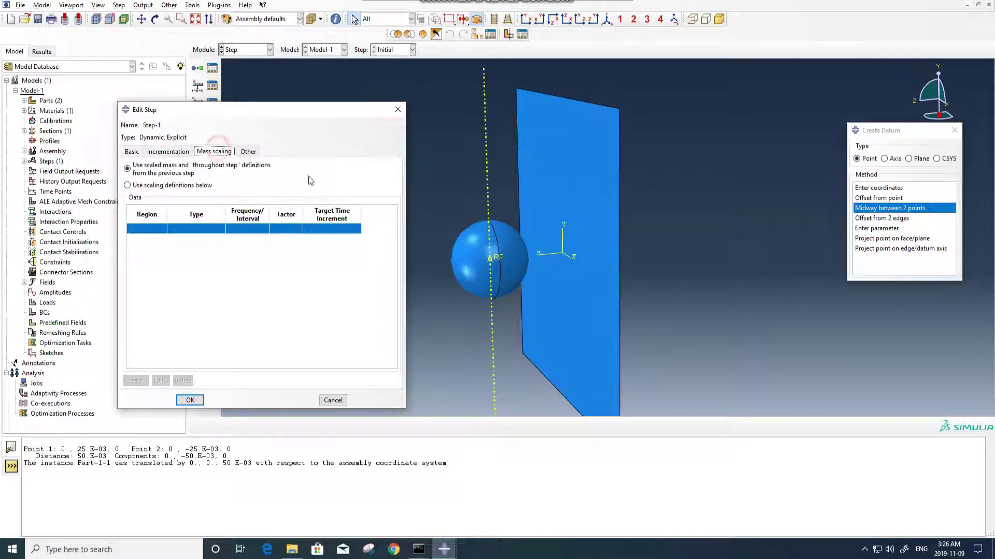
left_click(189, 401)
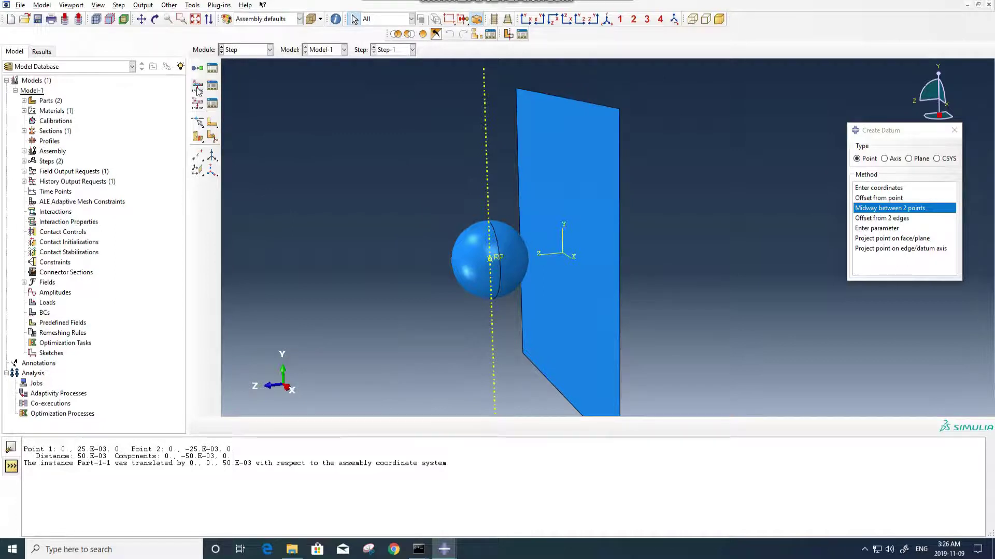
Step: Edit F-Output-1 to also request STATUS from the State/Field/User/Time variables
left_click(212, 85)
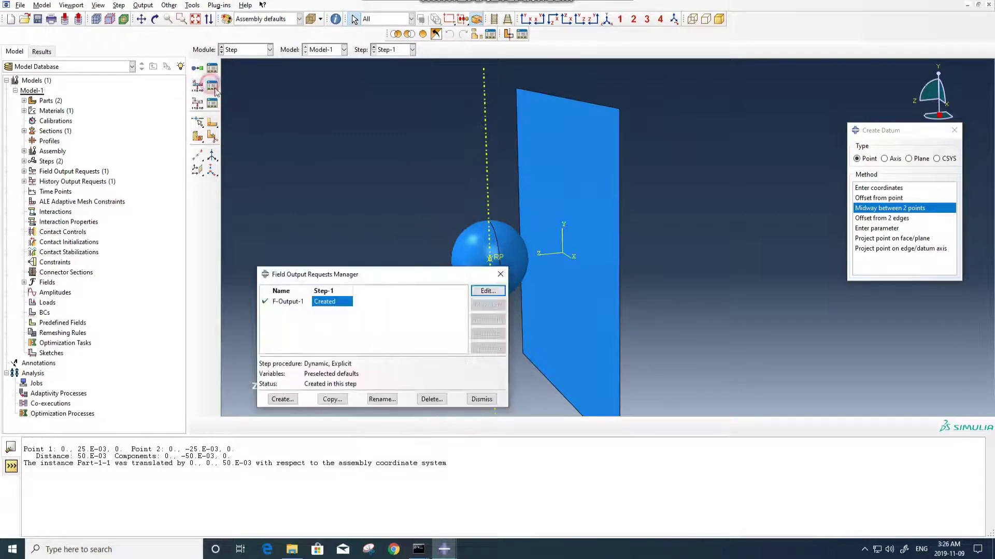
double_click(338, 301)
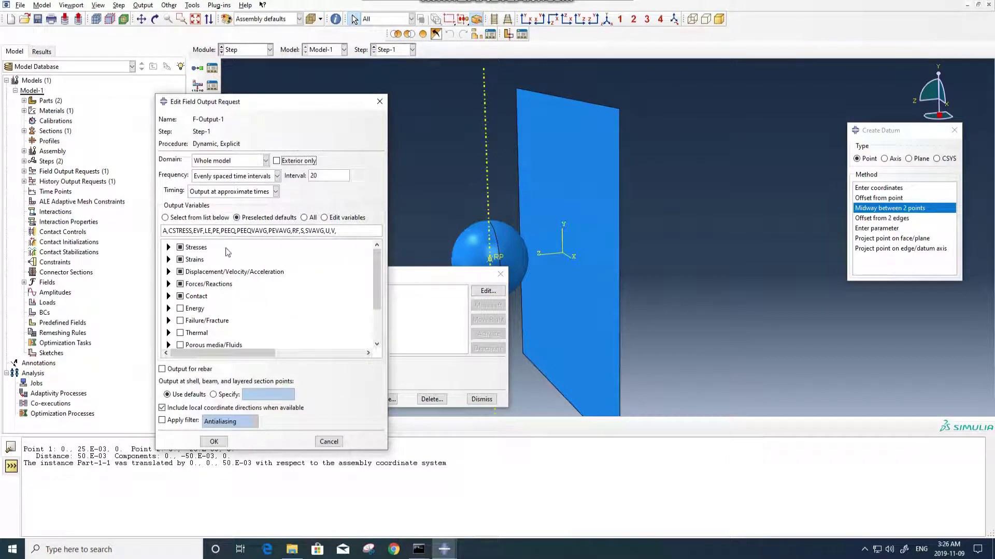
scroll(224, 264, "down", 3)
left_click(169, 329)
scroll(187, 326, "down", 5)
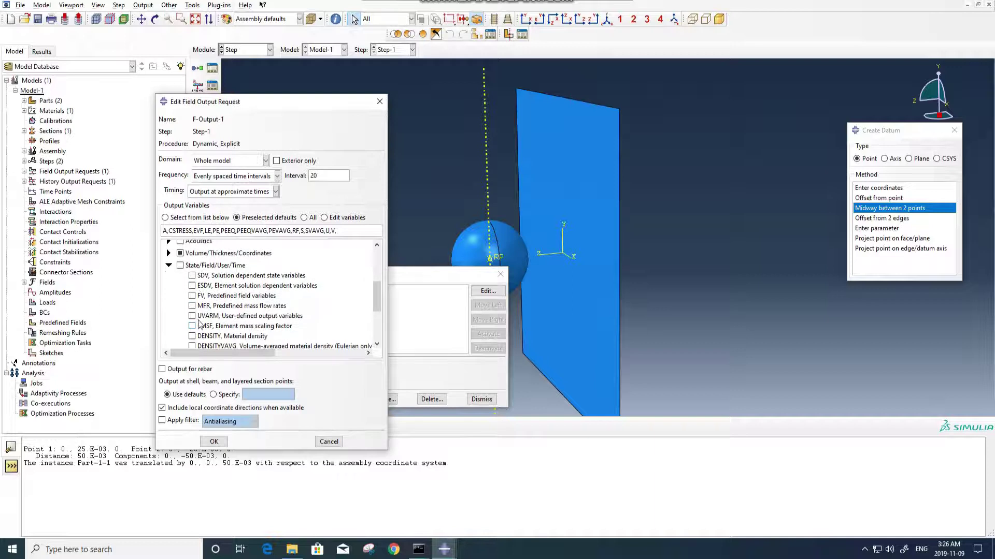
scroll(200, 318, "down", 2)
scroll(199, 310, "down", 2)
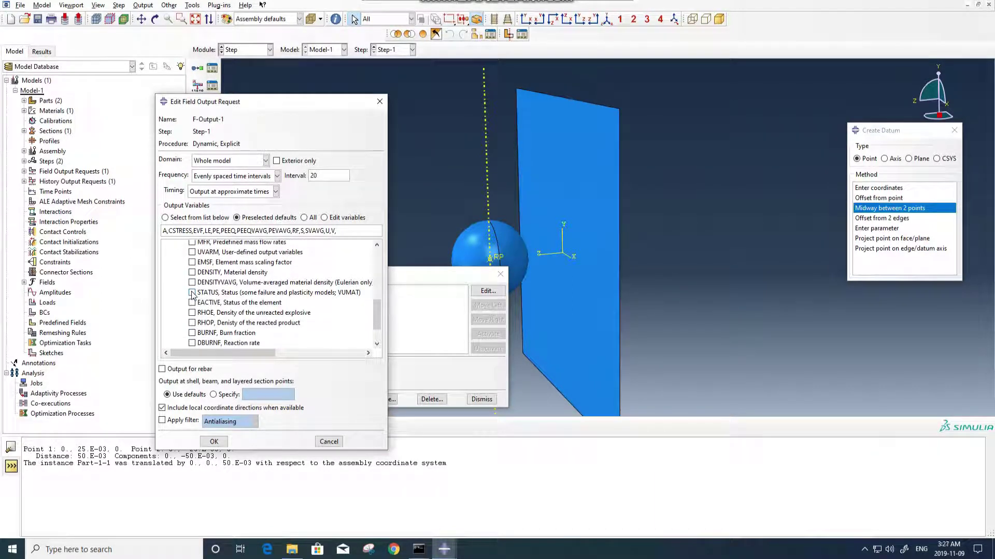
left_click(191, 293)
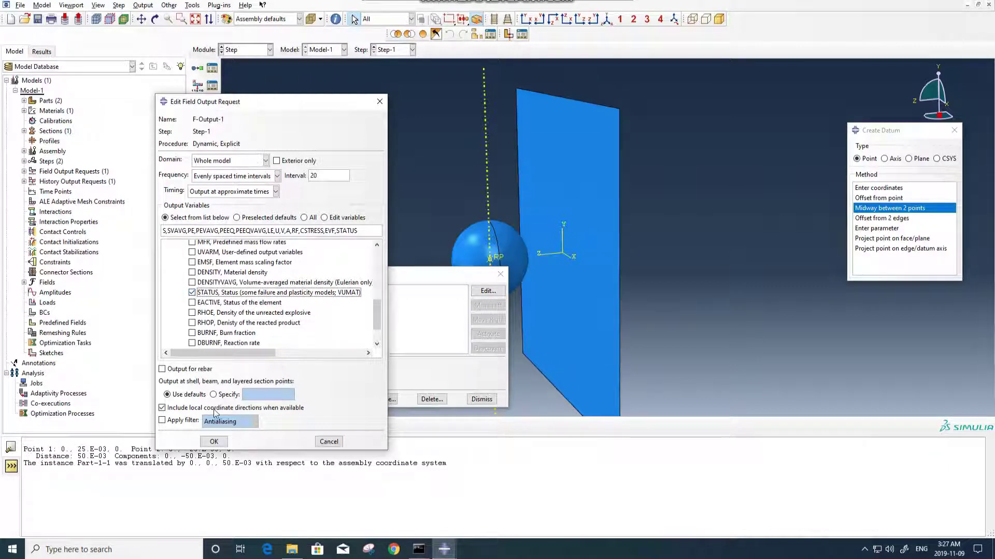
left_click(214, 441)
Step: In the Interaction module, start a Surface-to-surface contact (Explicit) interaction in Step-1
left_click(248, 50)
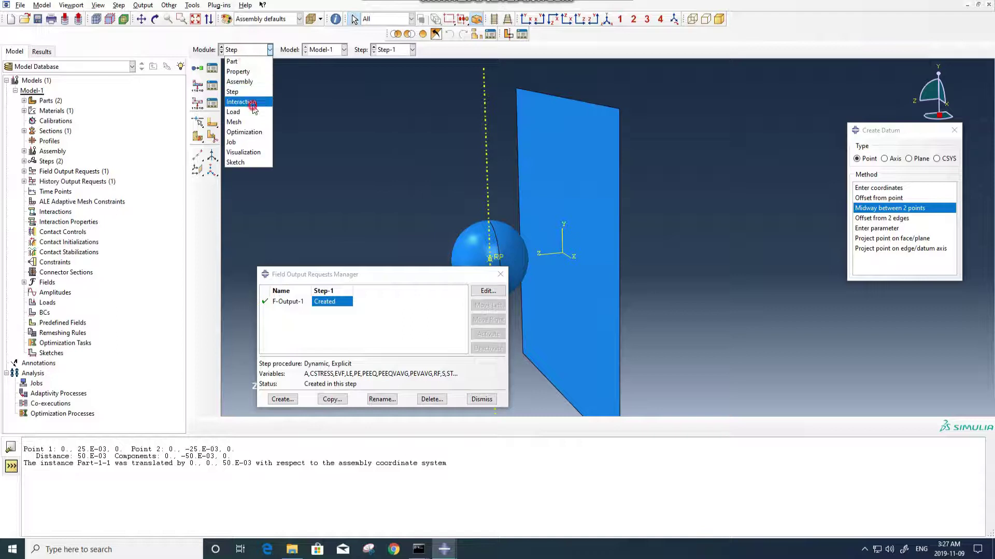
left_click(253, 104)
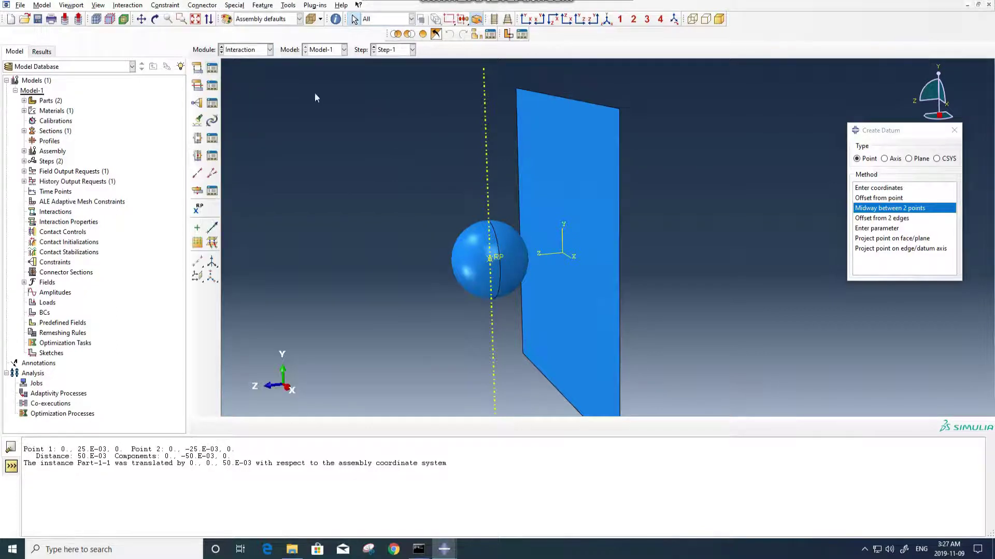
left_click(196, 67)
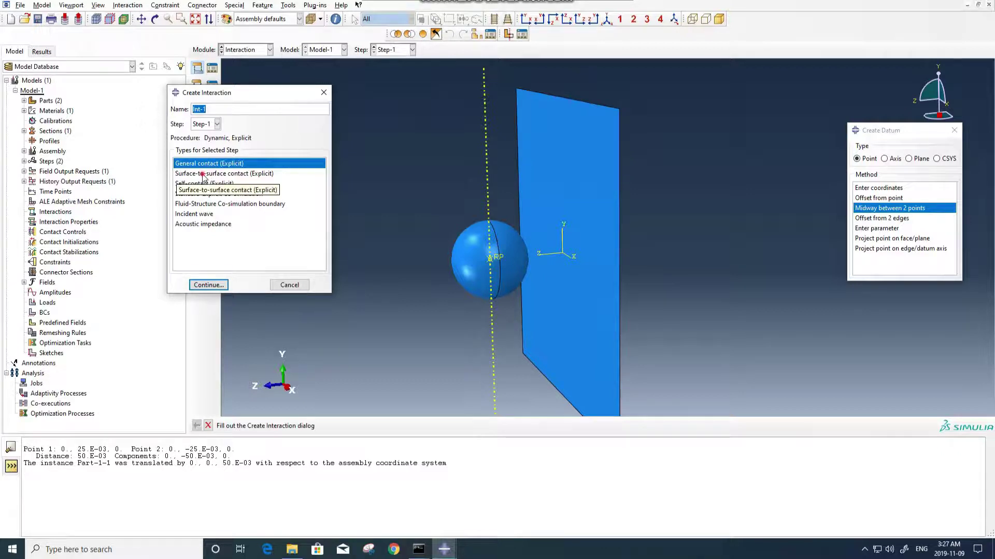
left_click(203, 175)
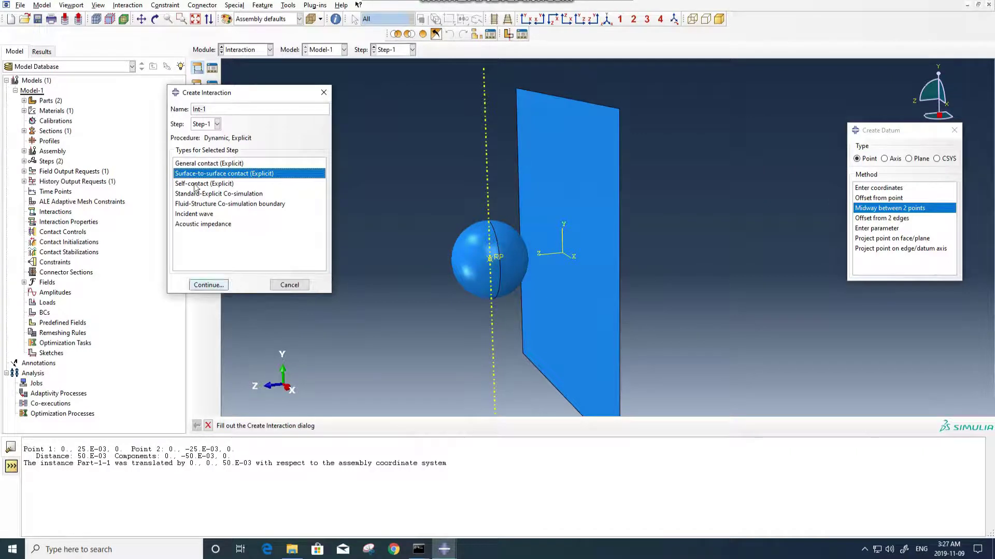
left_click(197, 286)
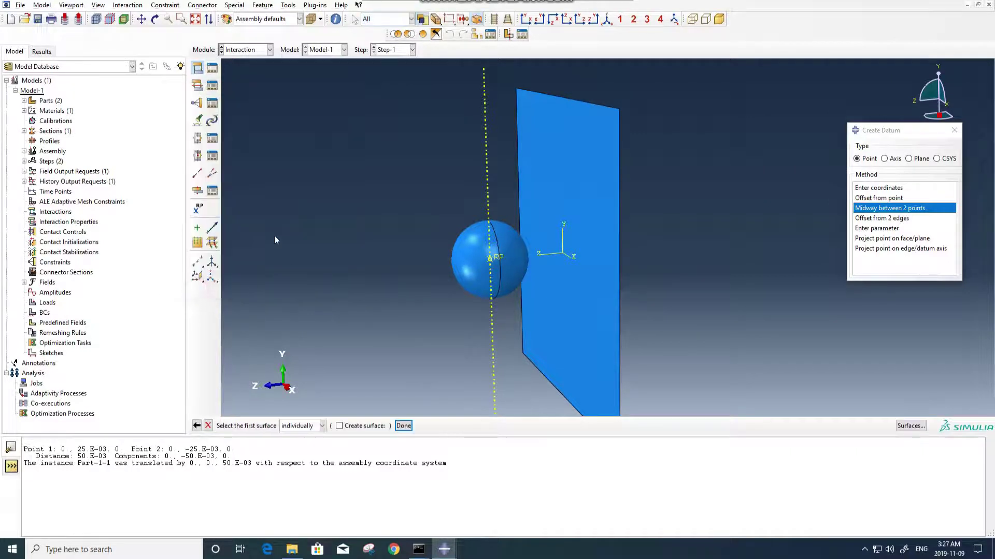
Step: Pick the ball's surface (brown side) first, then the plate surface on its purple side
left_click(459, 275)
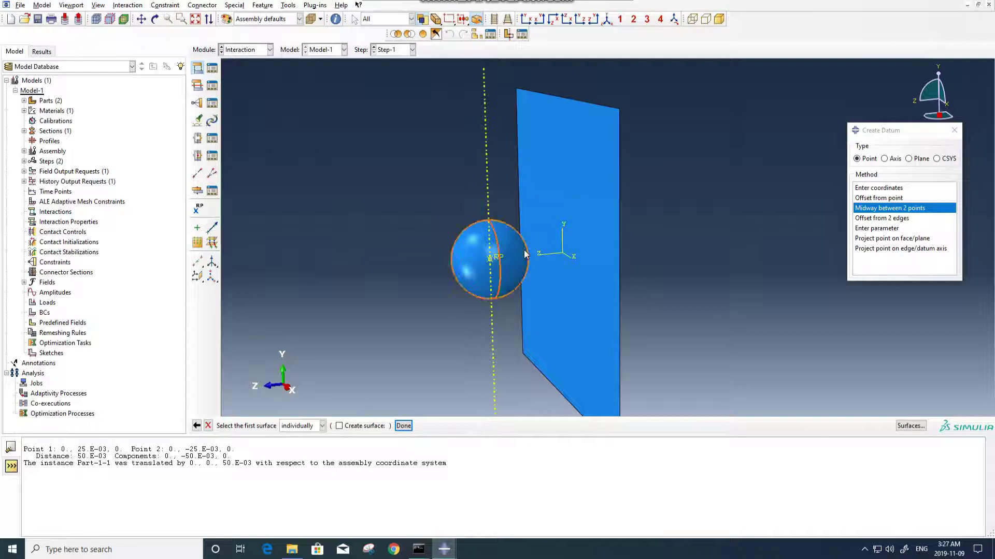
middle_click(453, 248)
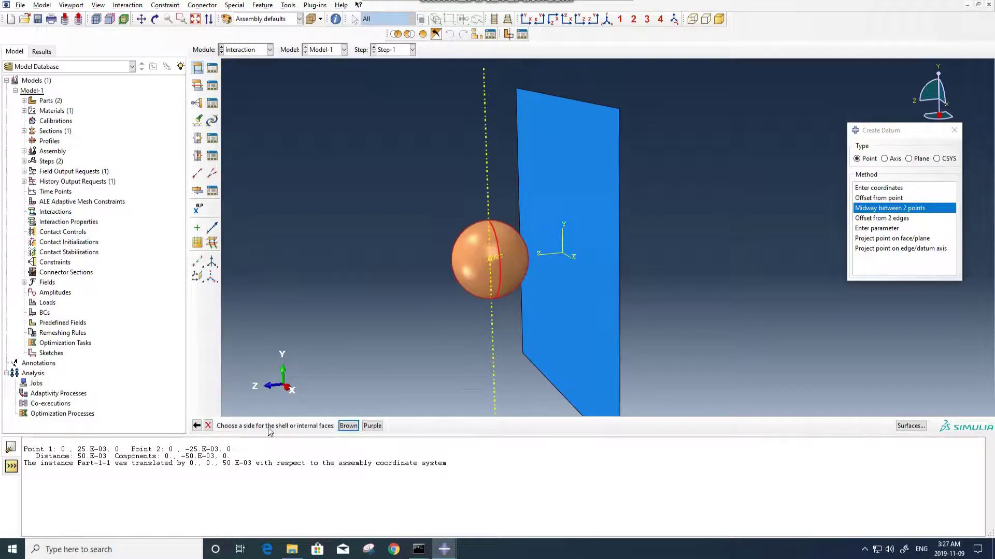
left_click(348, 426)
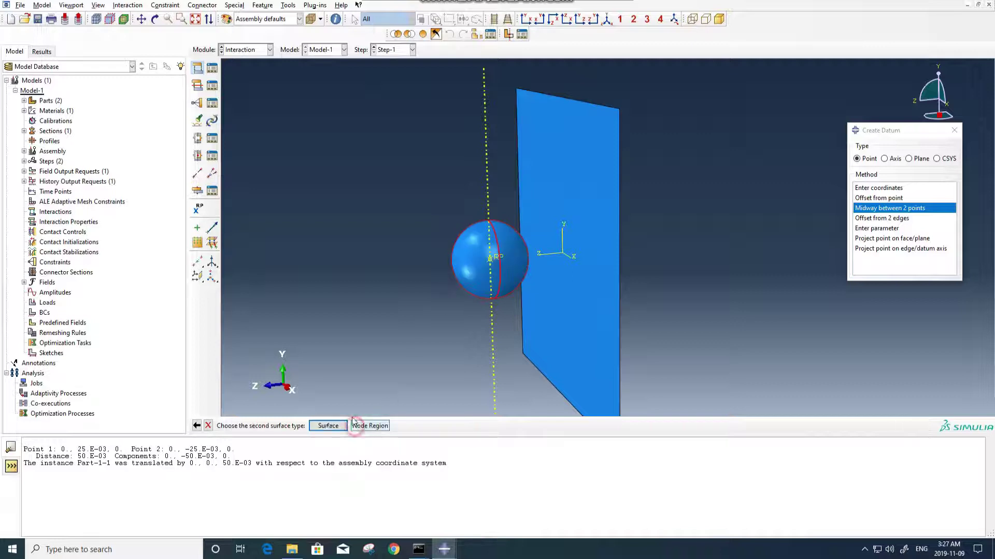
left_click(329, 425)
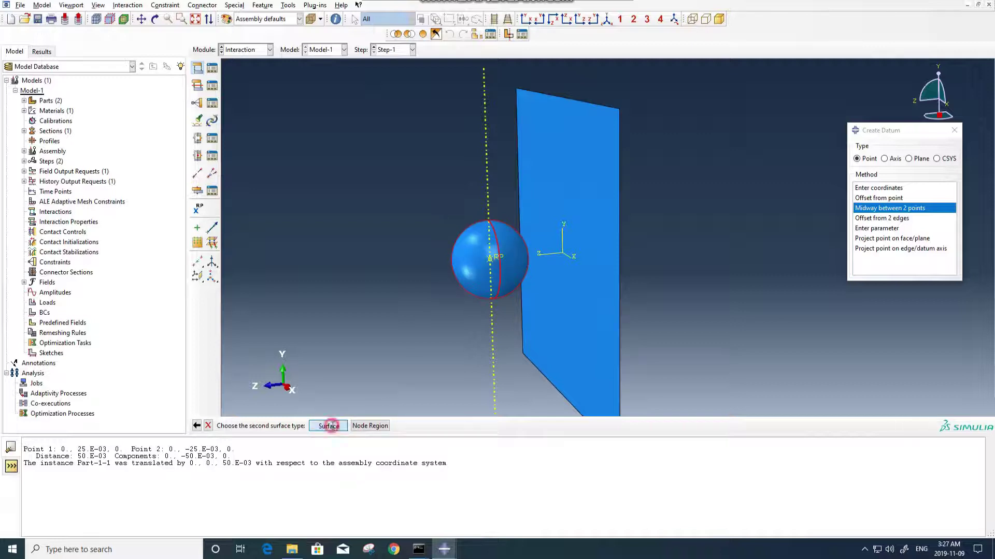
left_click(591, 297)
middle_click(409, 291)
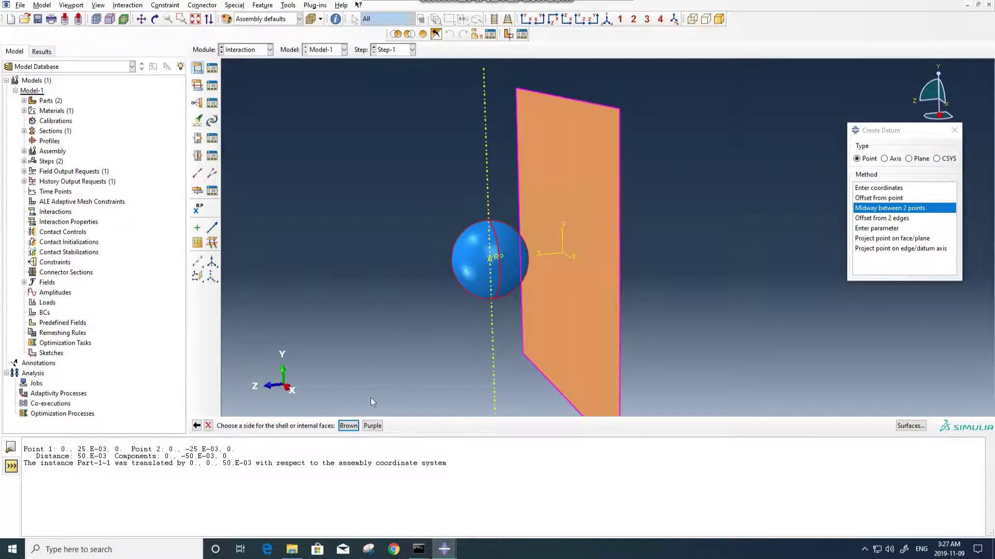
left_click(372, 426)
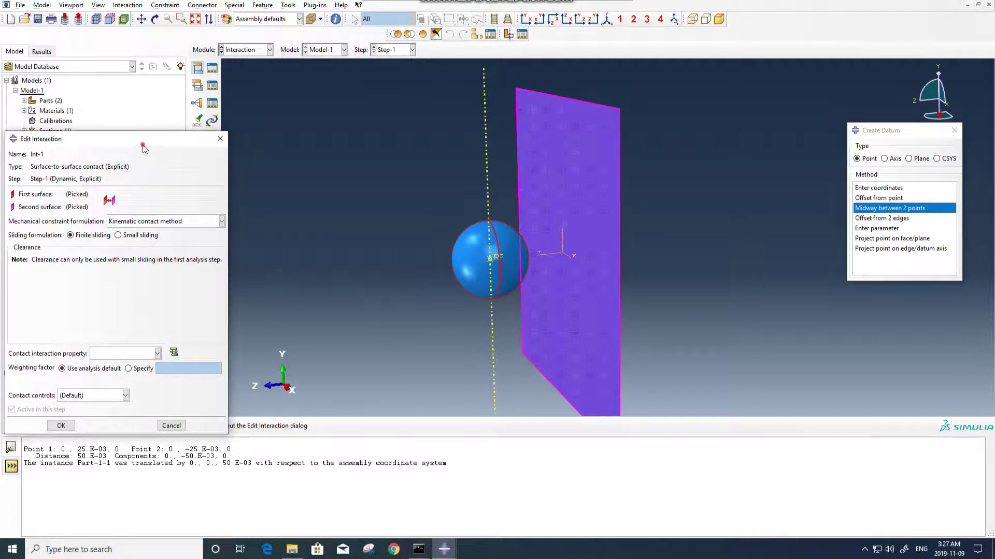
Step: Create contact property IntProp-1 with penalty tangential friction of 0.3 and finish Int-1 with it
left_click_drag(145, 141, 273, 141)
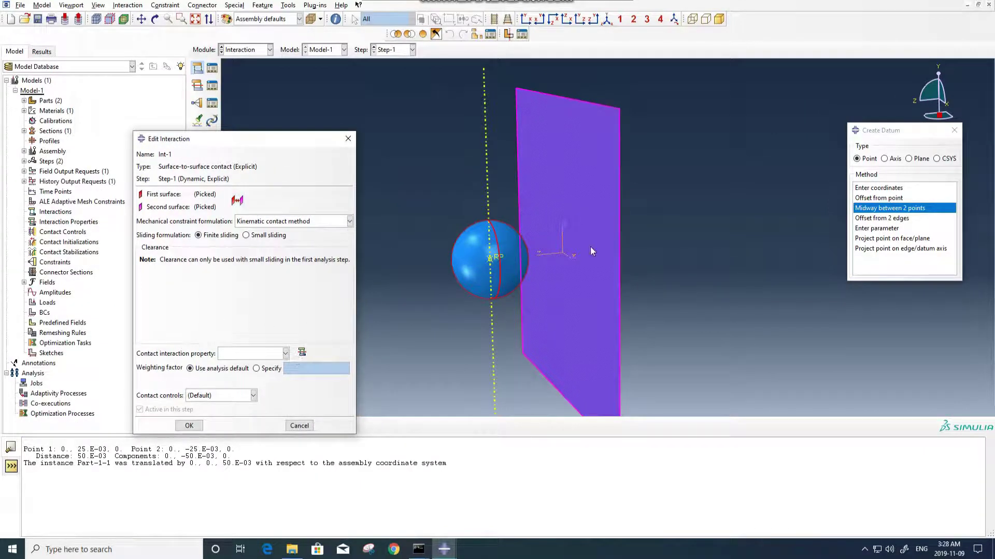
left_click(301, 354)
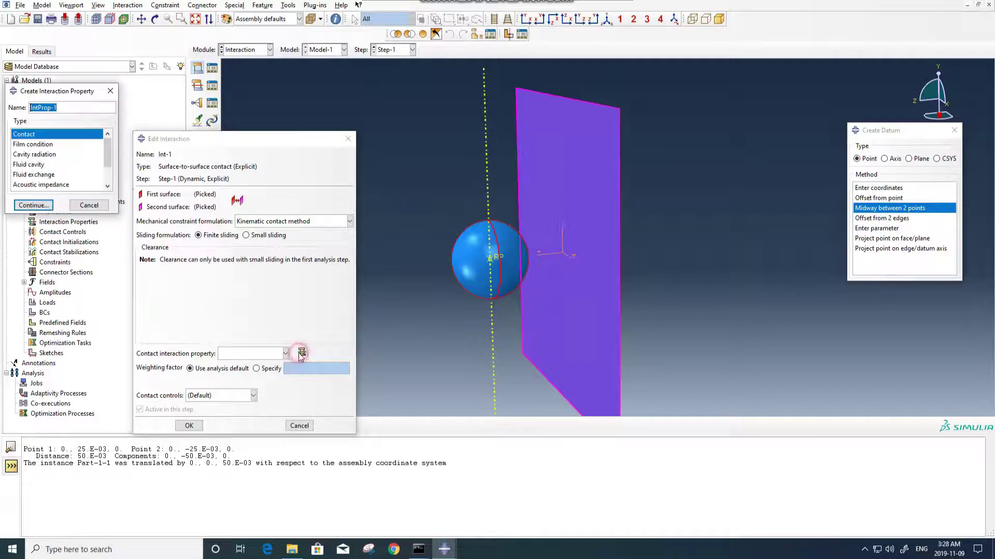
left_click(37, 204)
left_click(174, 112)
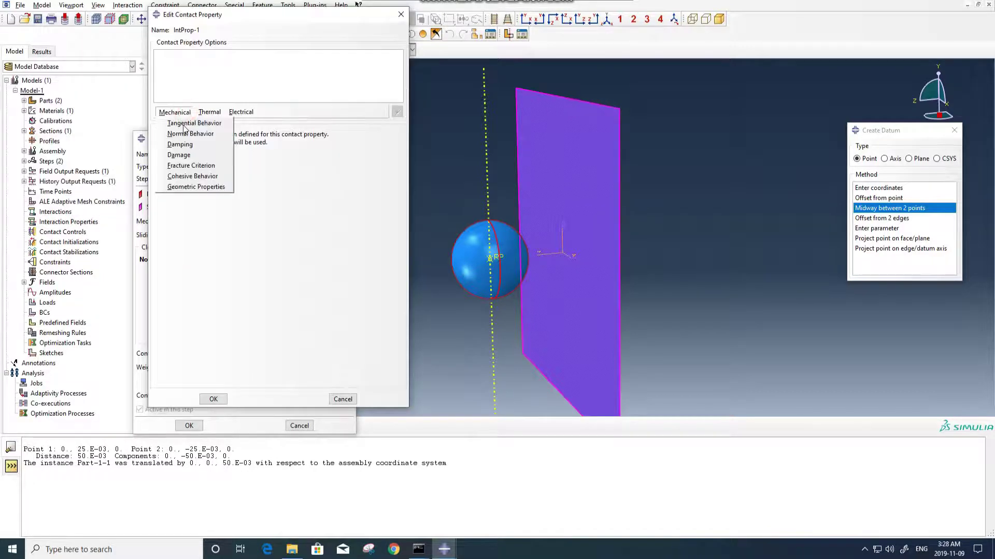
left_click(181, 125)
left_click(306, 145)
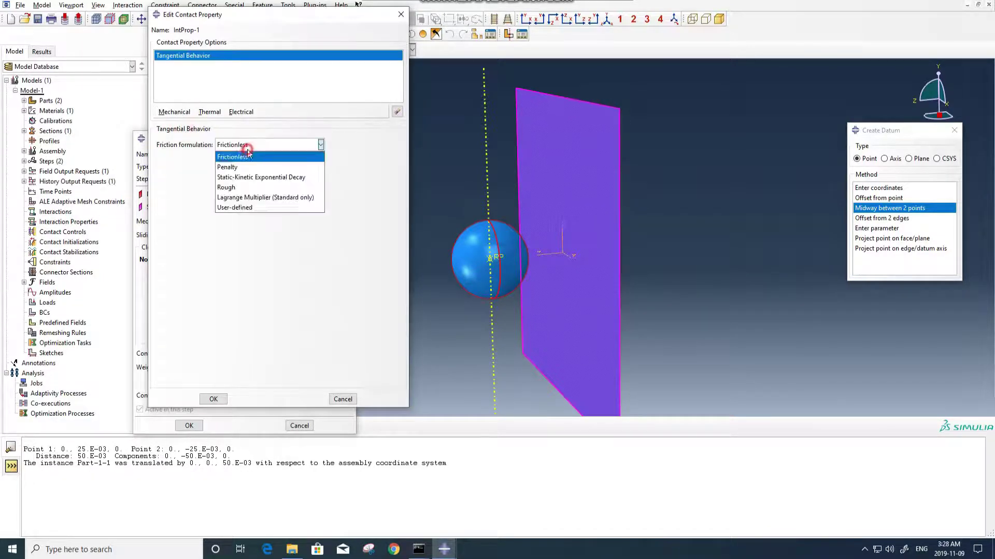
left_click(241, 163)
left_click(182, 256)
type("0.3")
left_click(214, 399)
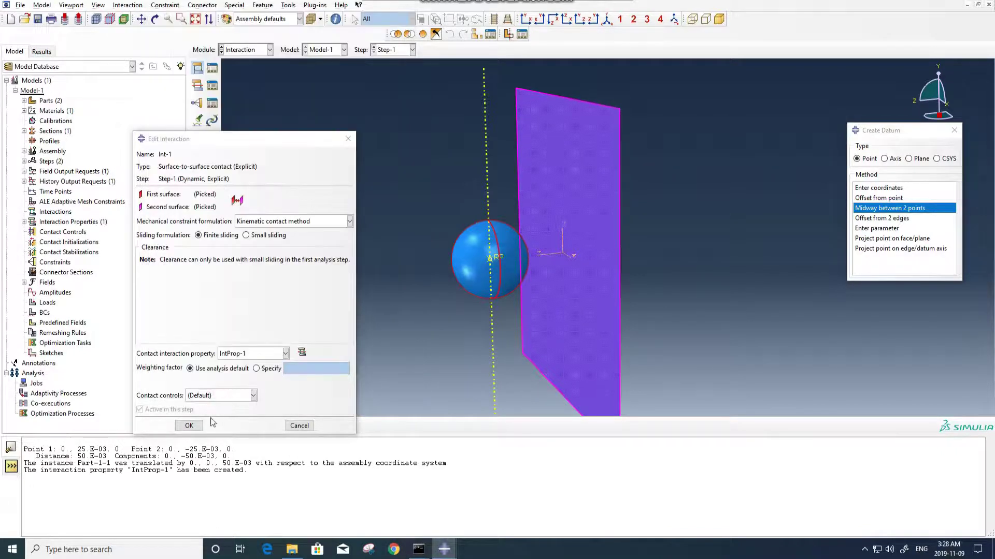
left_click(189, 426)
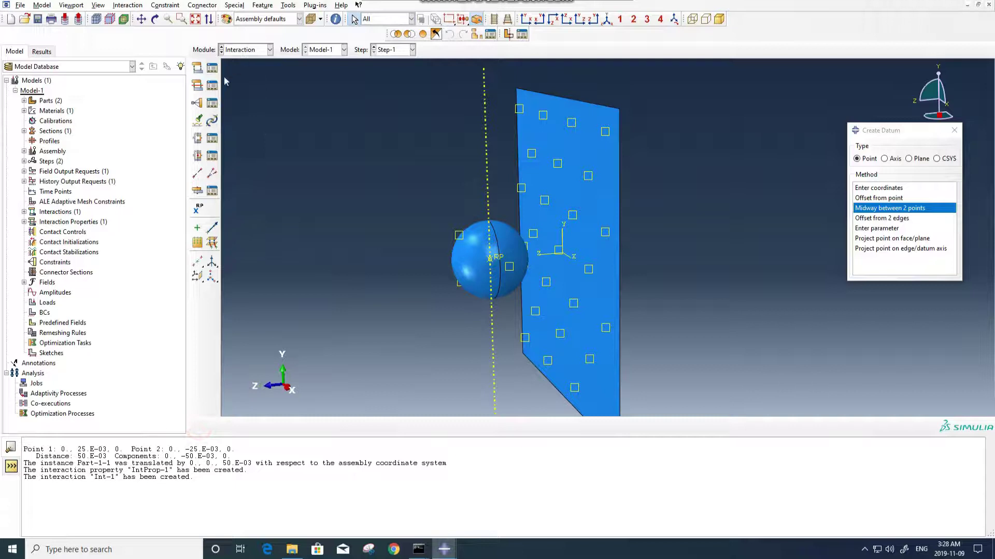
Step: Switch to the Load module
left_click(233, 50)
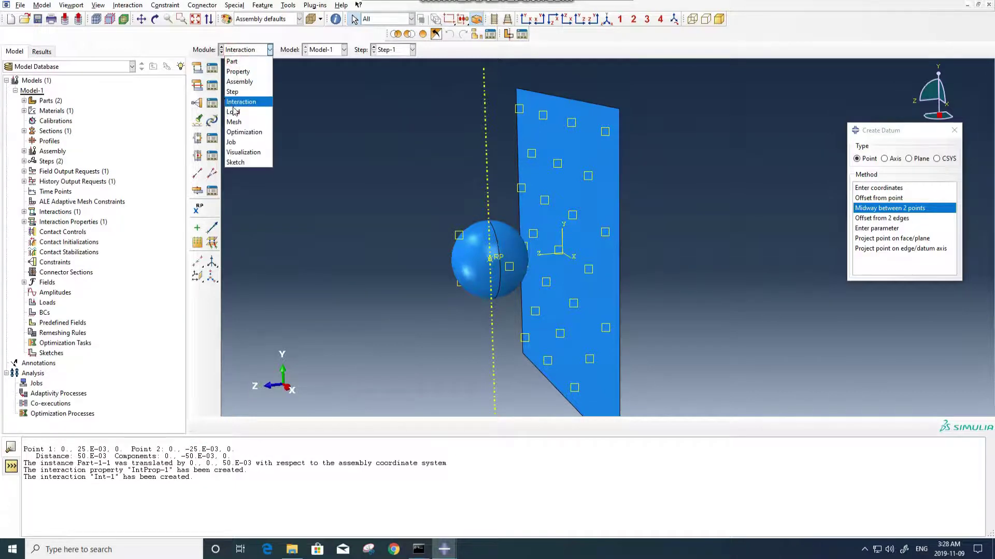
left_click(236, 112)
left_click_drag(544, 275, 518, 217, "ctrl+alt")
Step: Fix the plate's edges with an ENCASTRE boundary condition BC-1 in Step-1
left_click(198, 85)
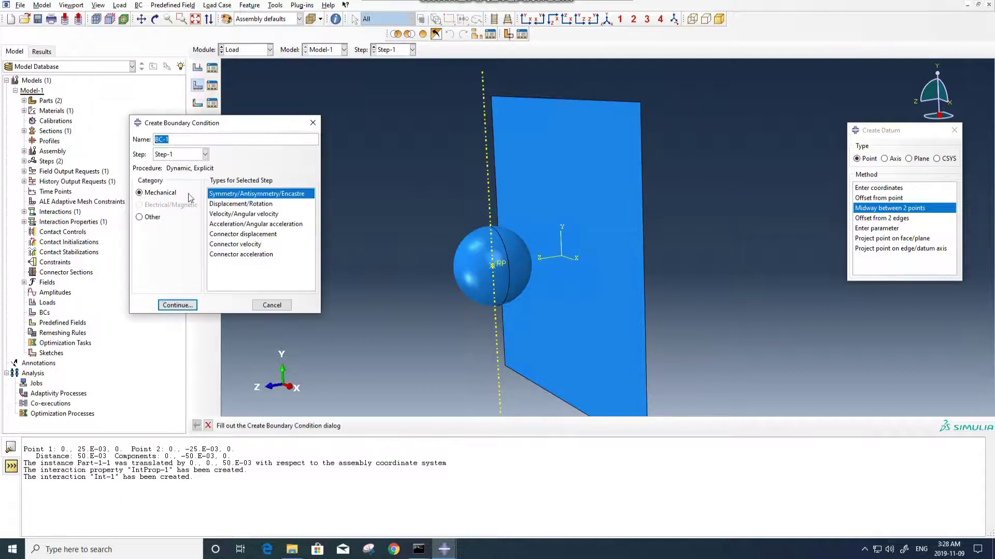
left_click(177, 305)
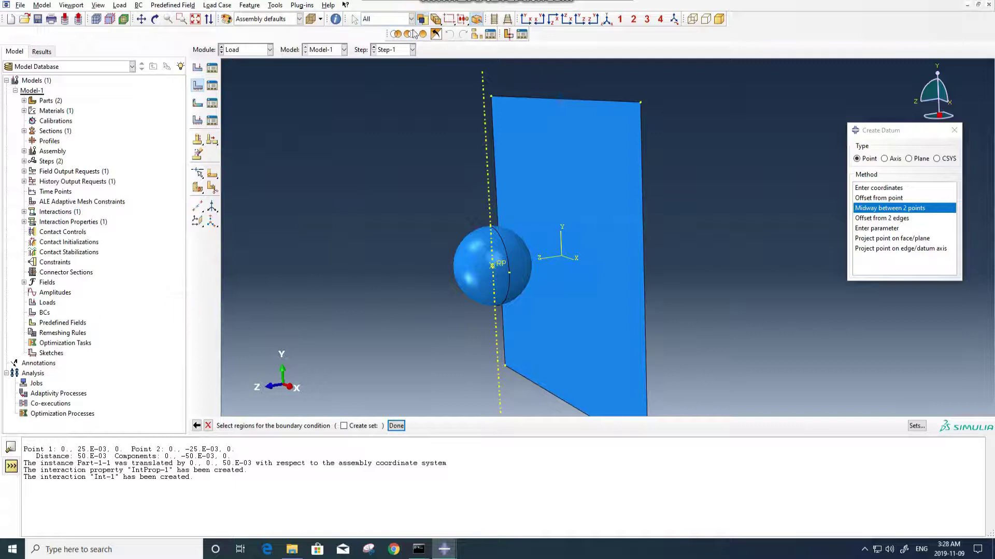
left_click(371, 20)
left_click(371, 51)
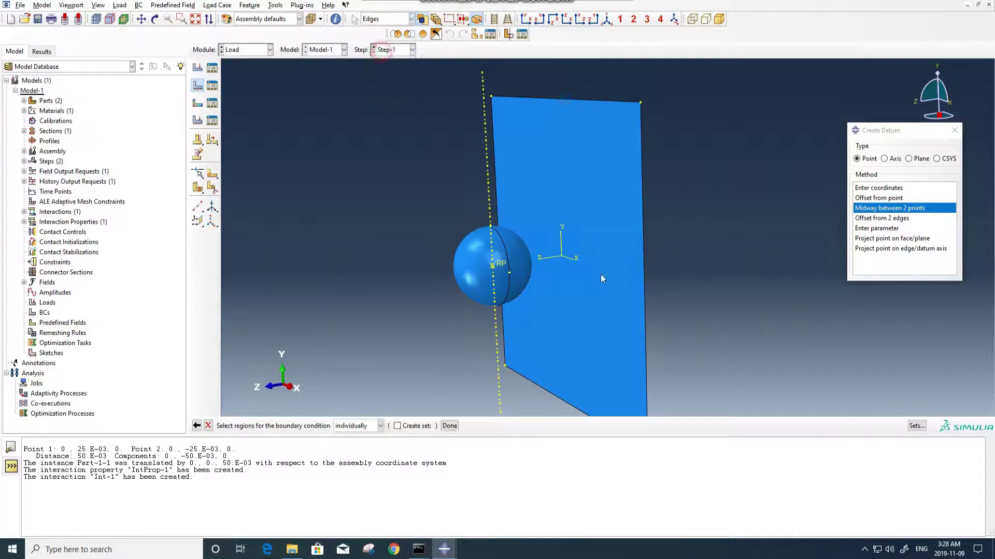
left_click_drag(601, 274, 620, 399, "ctrl+alt")
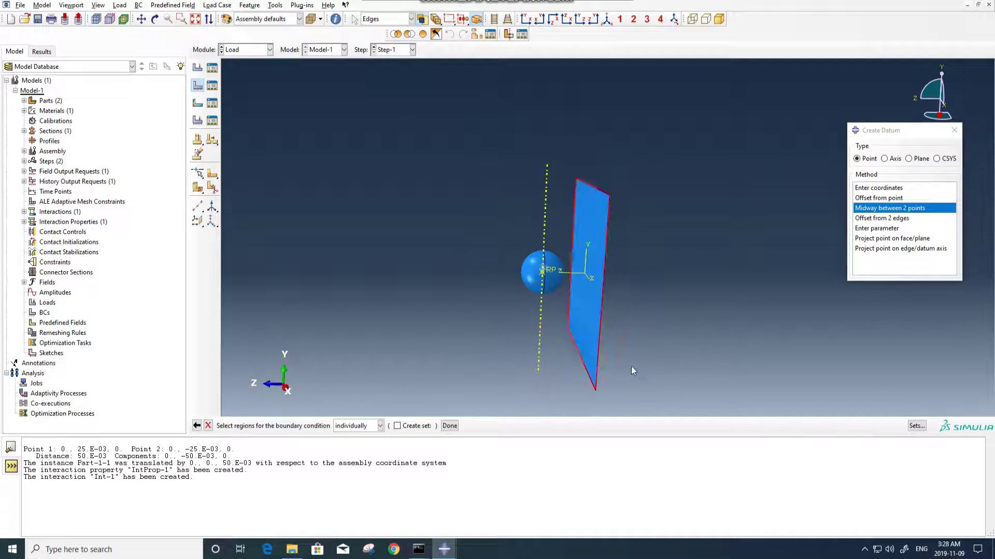
middle_click(657, 286)
left_click(248, 243)
left_click(239, 260)
left_click_drag(630, 235, 648, 290, "ctrl+alt")
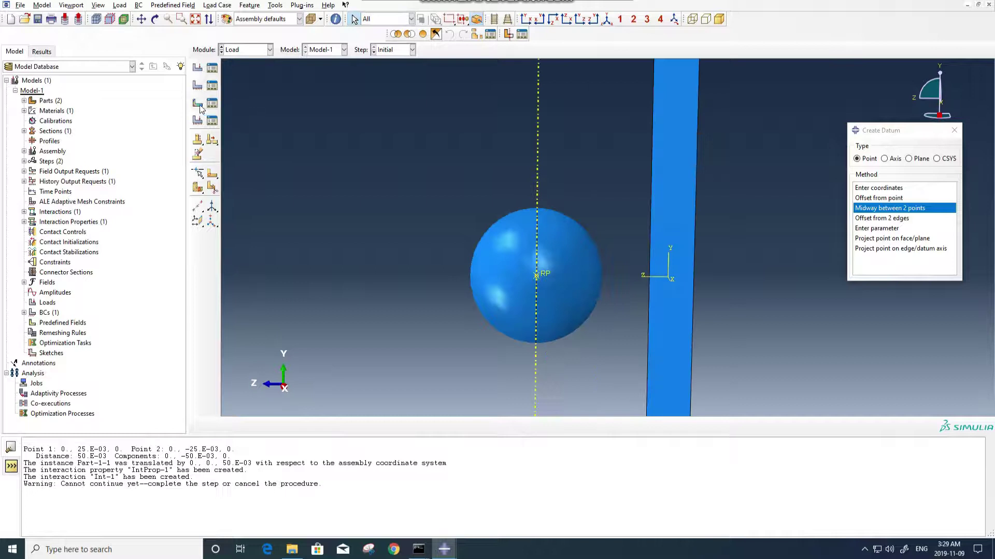
Step: Create a velocity predefined field on the ball with V3 = -1000 and zero V1, V2
left_click(200, 104)
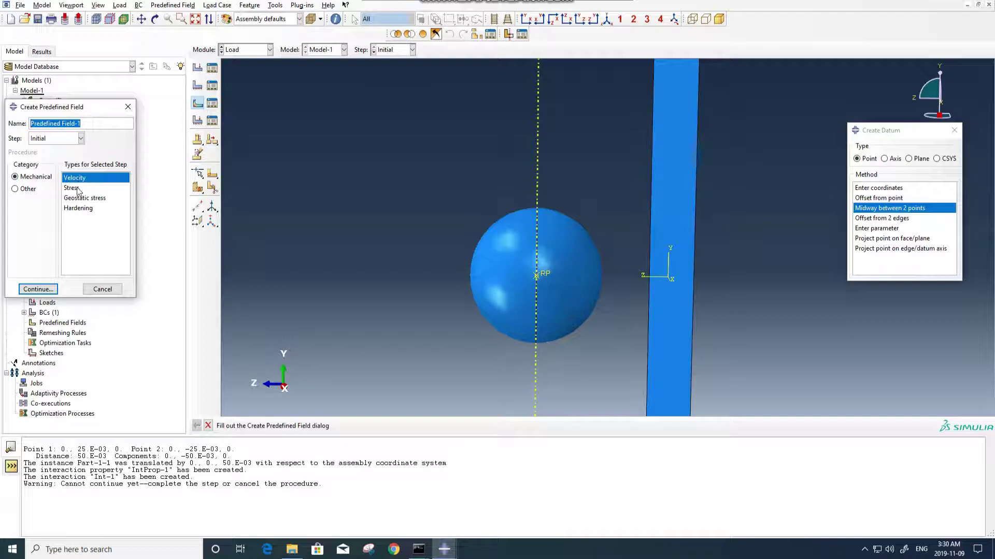
left_click(37, 289)
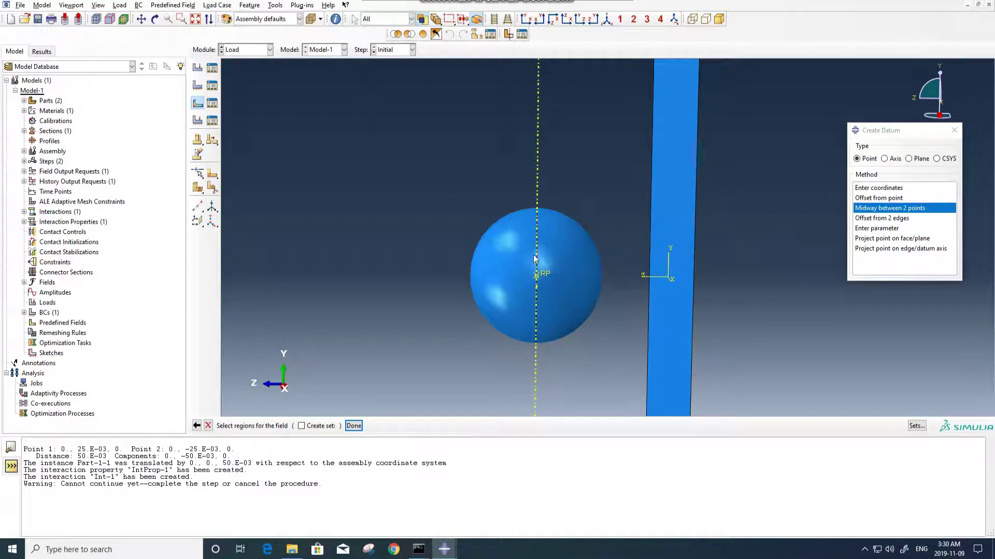
left_click_drag(580, 321, 535, 292, "ctrl+alt")
middle_click(388, 235)
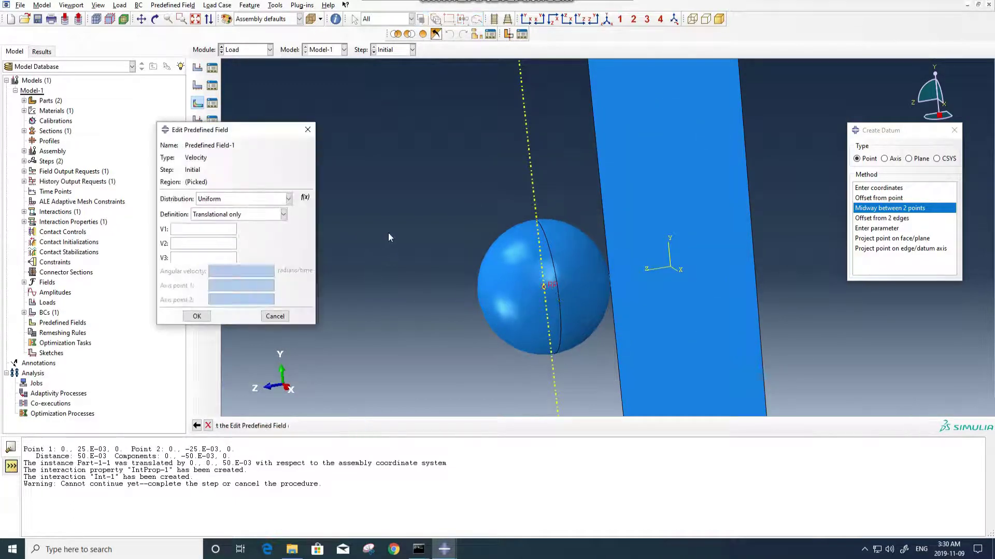
left_click(188, 259)
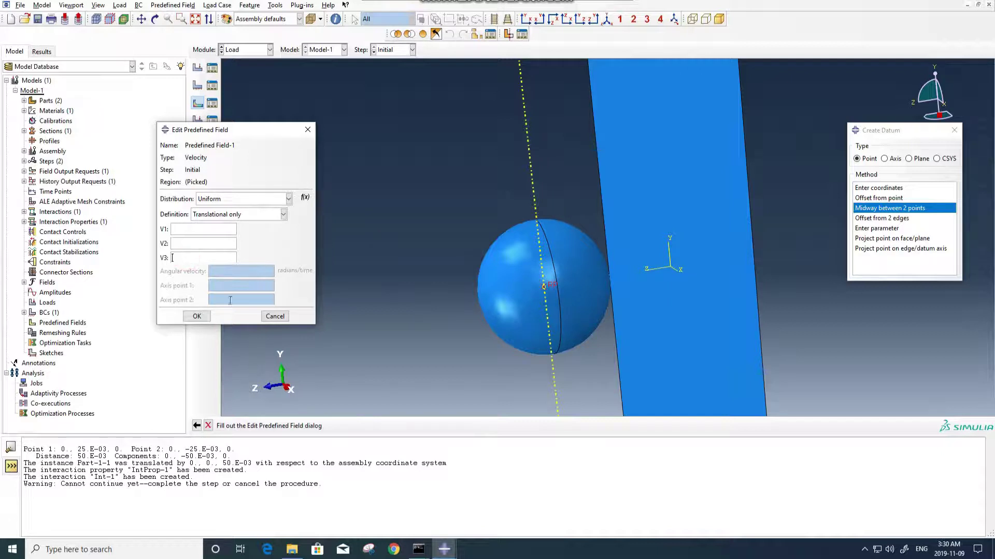
type("-1000m")
key("BackSpace")
key("BackSpace")
key("BackSpace")
type("0")
left_click(181, 230)
Step: Complete the velocity field with V1 = 0, then lock UR1, UR2, UR3 on the ball's RP as BC-2
type("0")
left_click(197, 316)
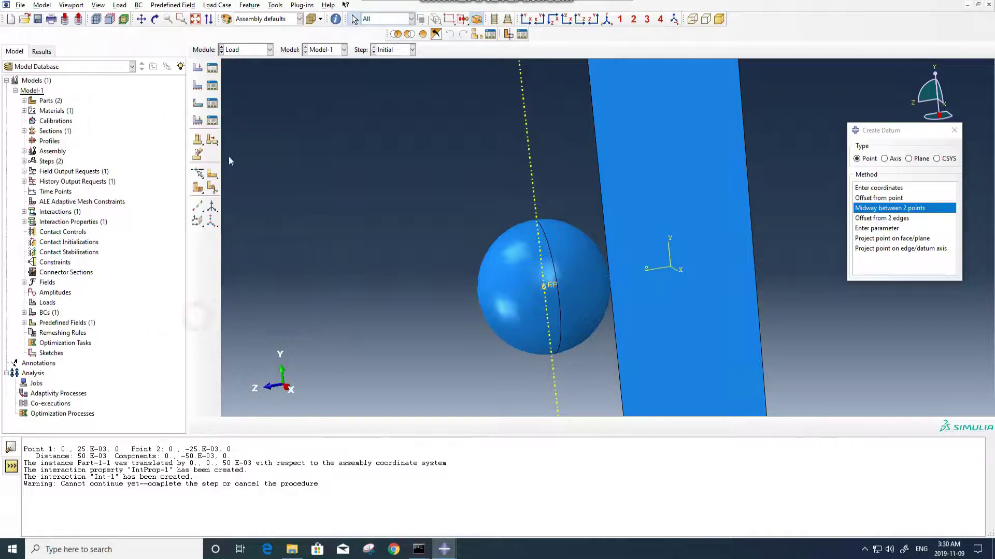
left_click(198, 85)
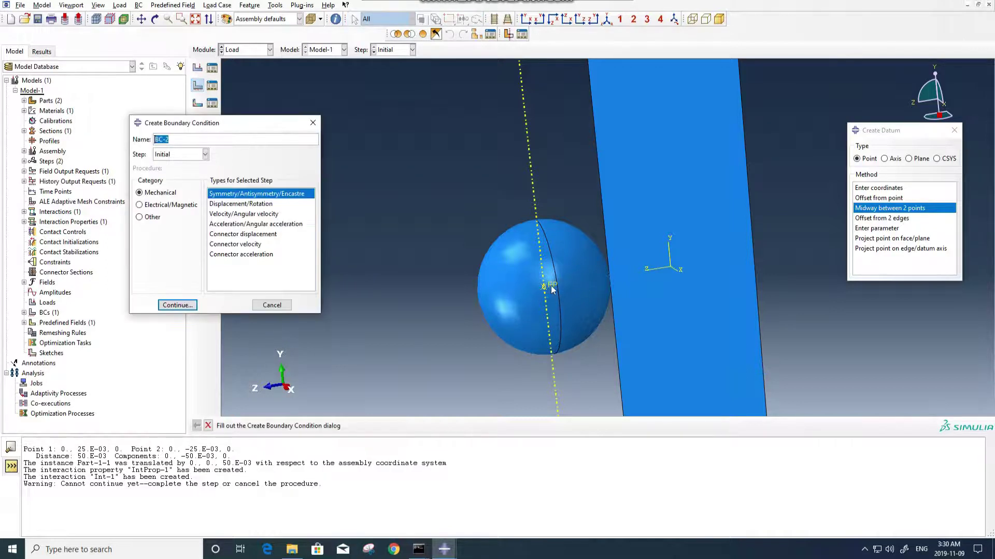
left_click(241, 204)
left_click(177, 305)
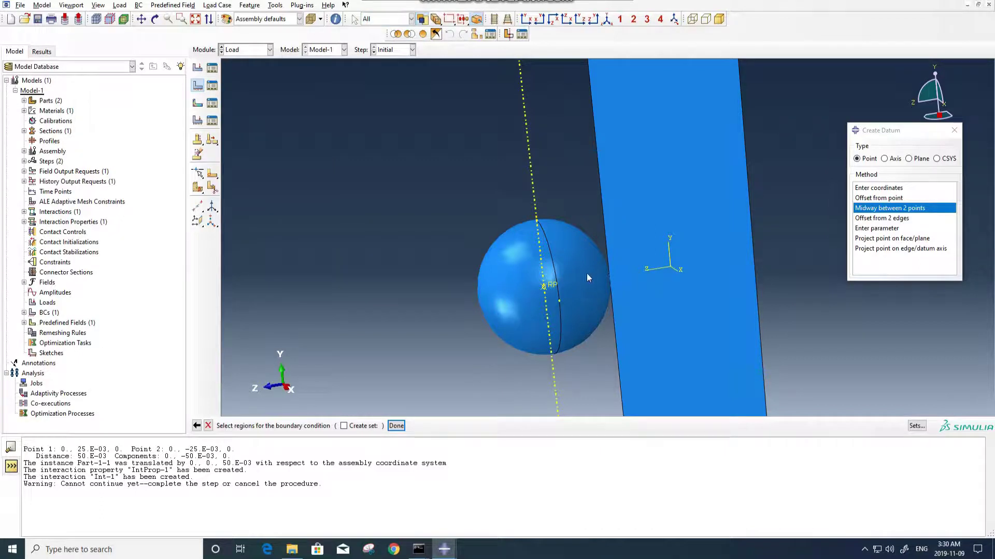
left_click(550, 288)
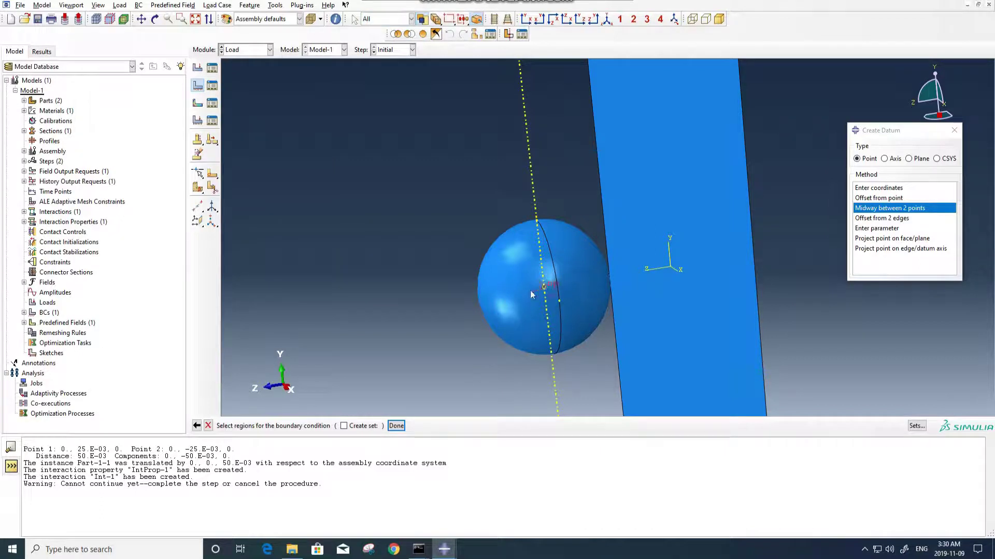
middle_click(421, 262)
left_click(80, 171)
left_click(80, 184)
left_click(80, 196)
left_click(106, 280)
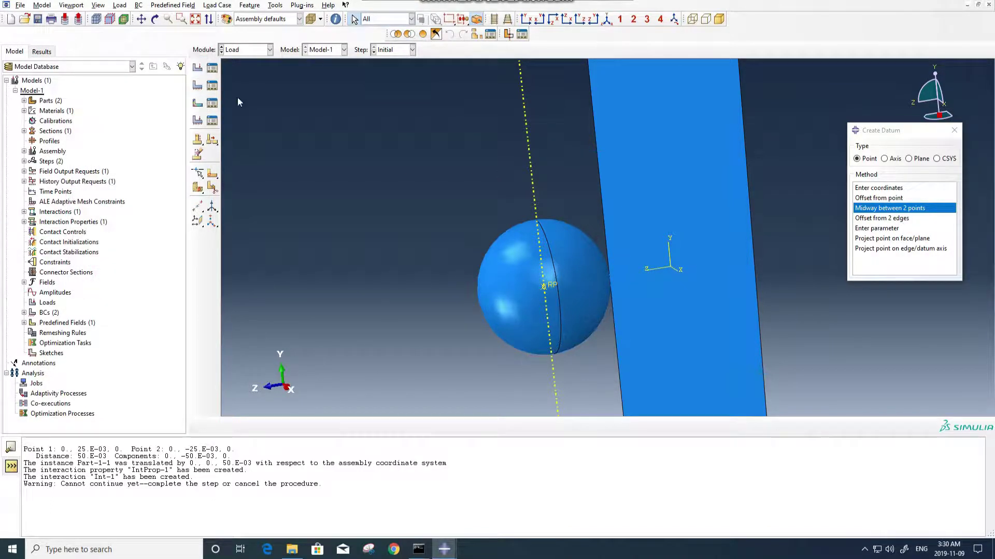
Step: In the Boundary Condition Manager, move BC-1 so it starts in the Initial step
left_click(212, 85)
left_click(374, 238)
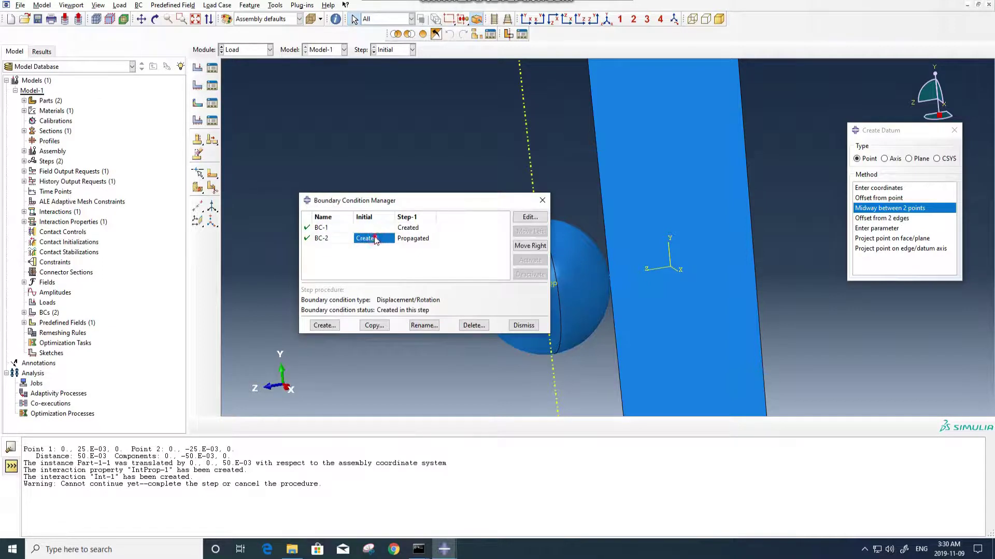
double_click(374, 240)
left_click_drag(425, 208, 293, 188)
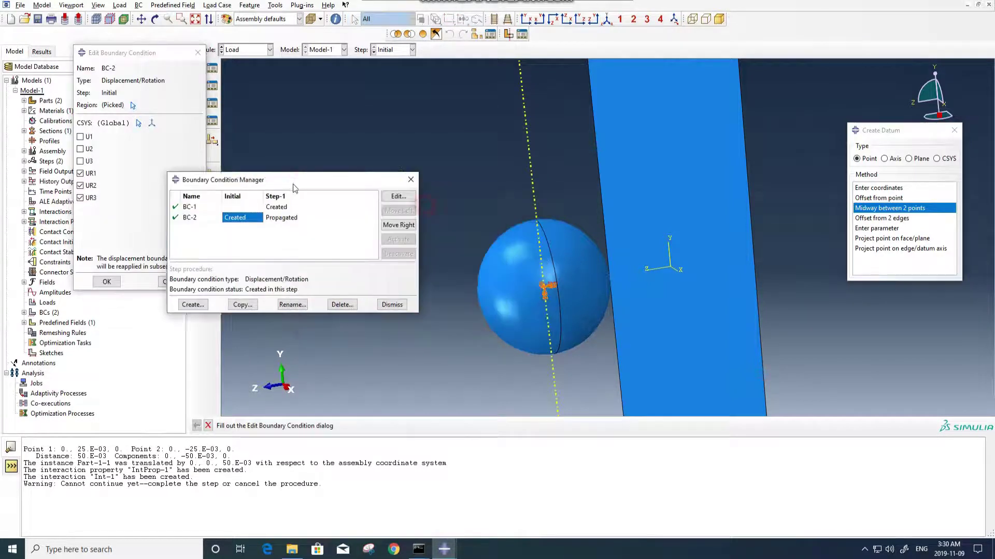
left_click(297, 208)
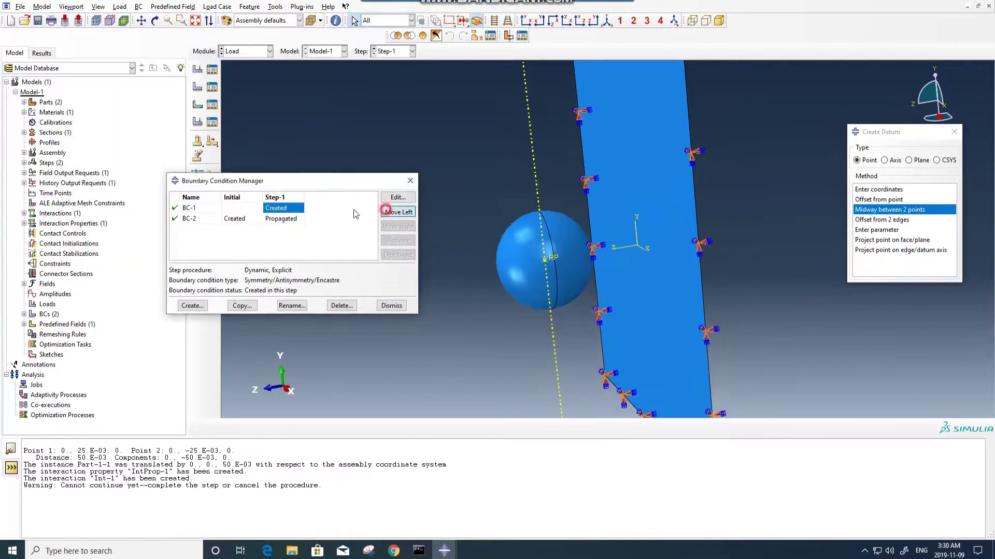
left_click(387, 210)
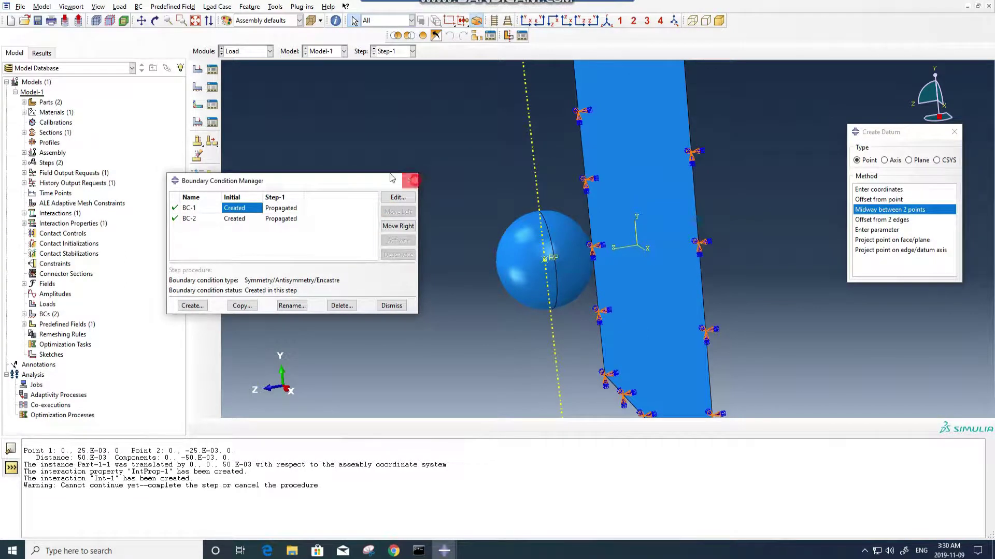
left_click(410, 181)
left_click(260, 50)
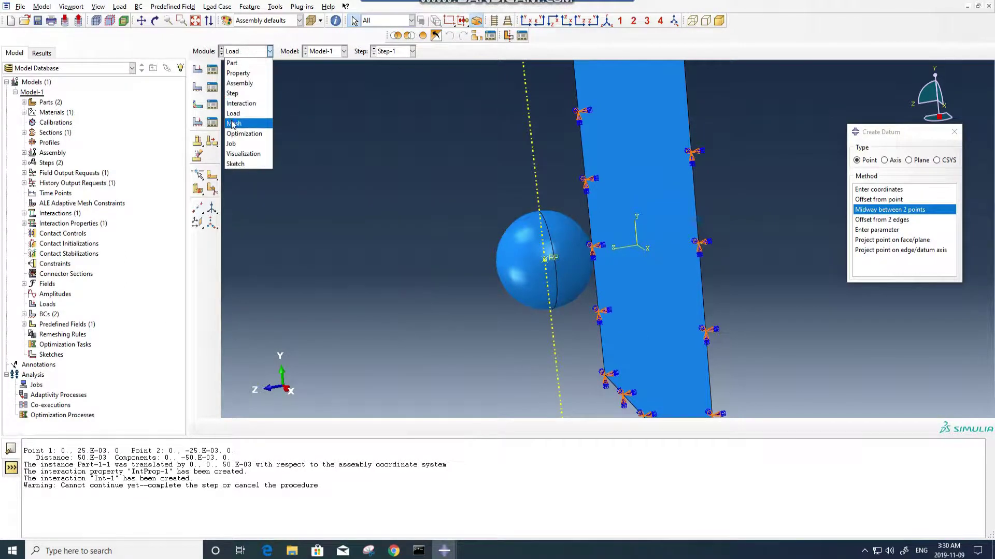
Step: In the Mesh module, seed the plate part with a global size of 0.005
left_click(232, 124)
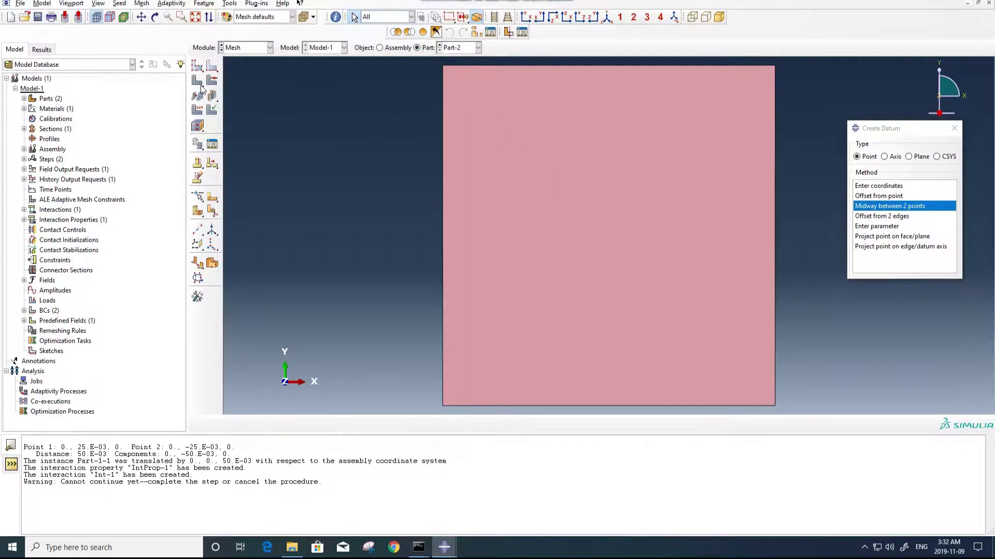
left_click(197, 65)
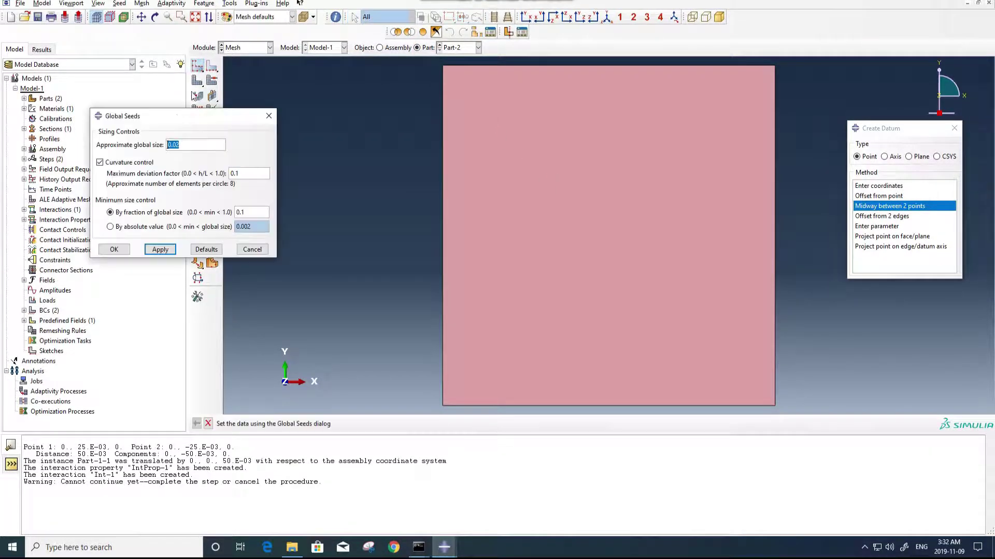
type("0.005")
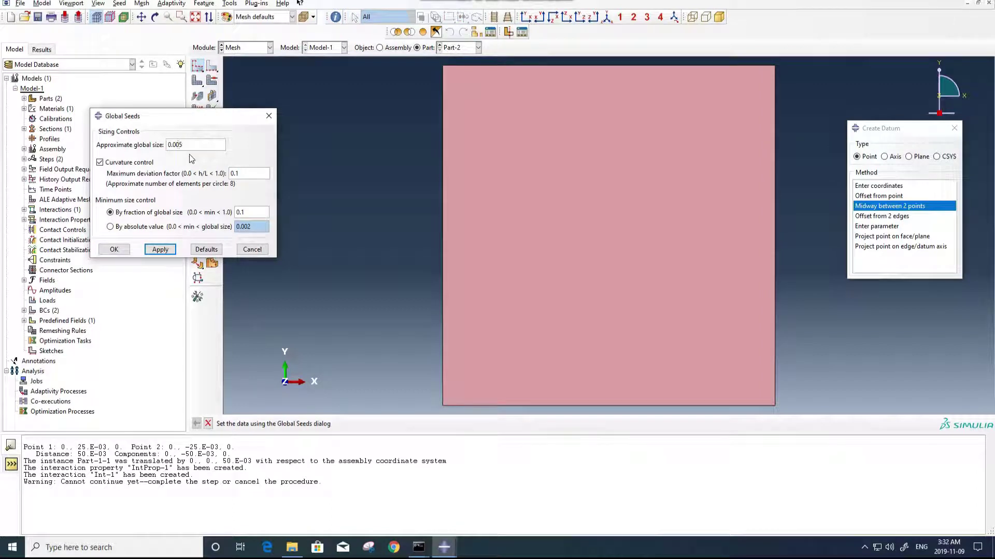
left_click(114, 249)
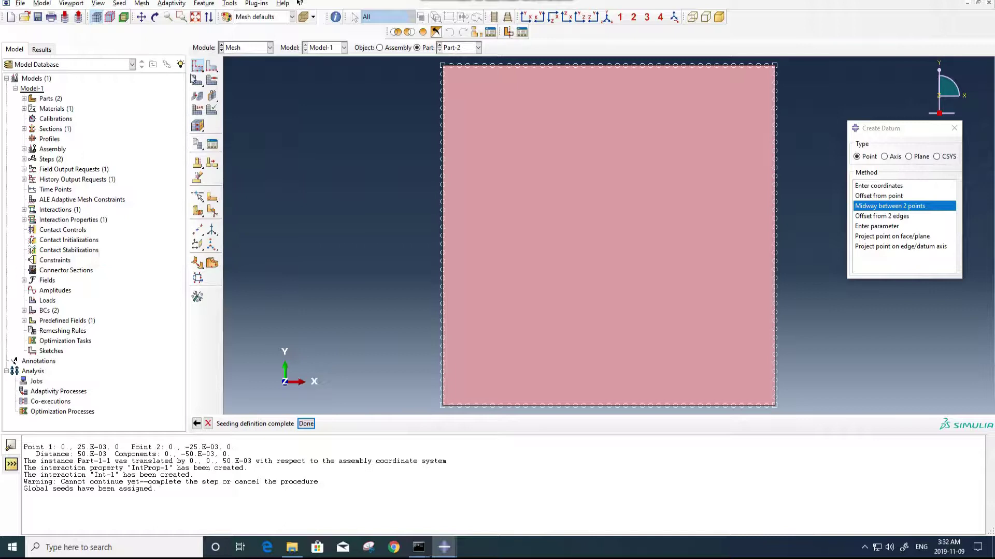
Step: Set the plate's element type to the Explicit library, Shell family (S4R)
left_click(195, 110)
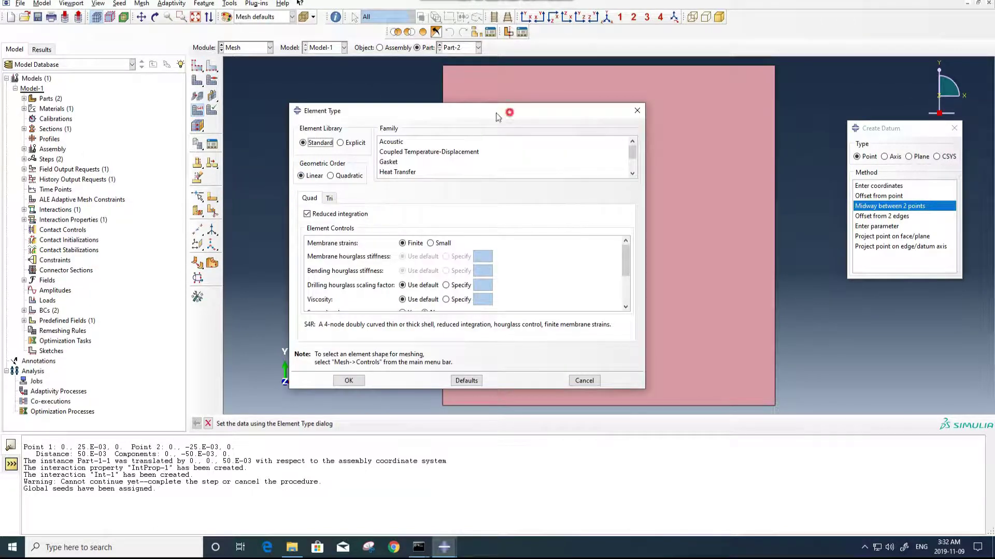
left_click_drag(496, 117, 325, 127)
left_click(228, 127)
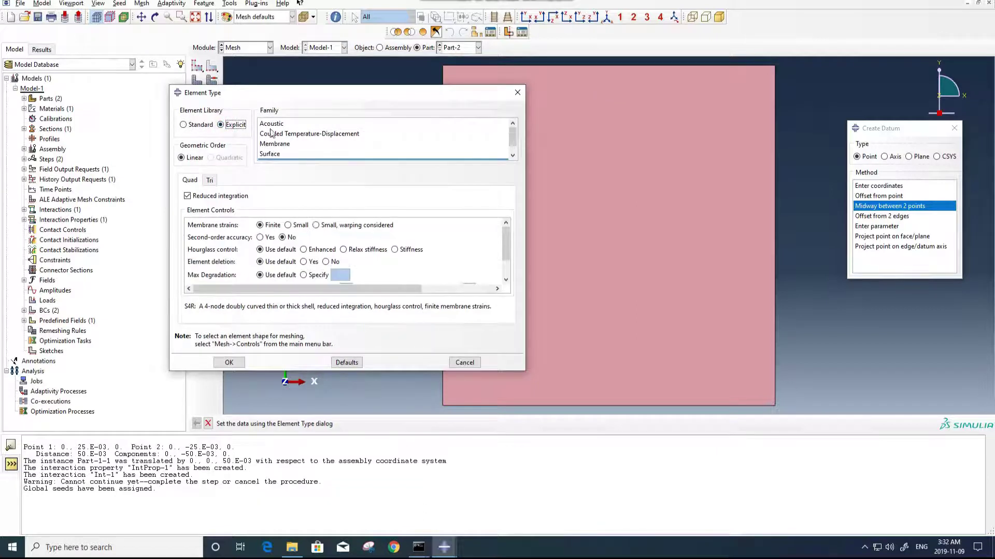
left_click(288, 158)
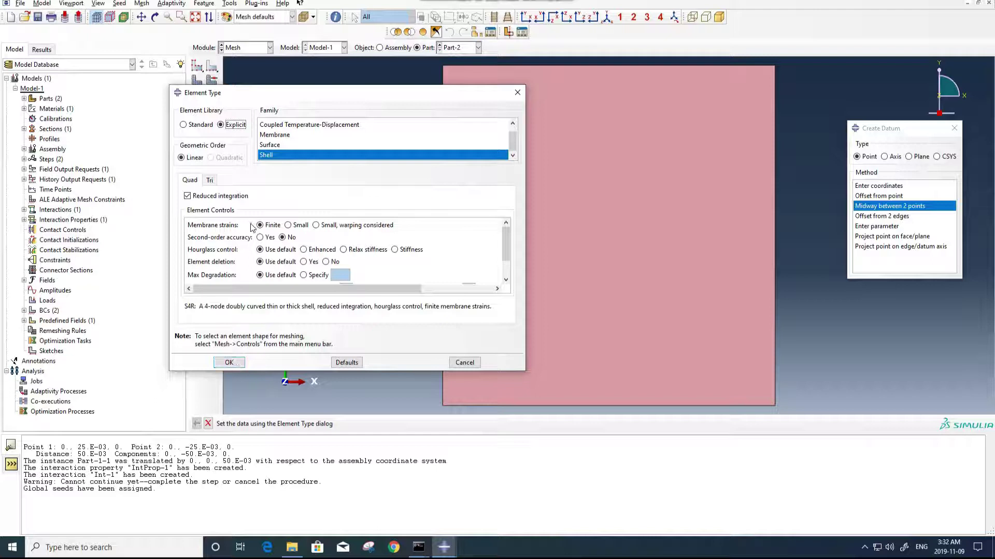
Step: Confirm the S4R shell element type and mesh the plate into 1600 elements
left_click(222, 362)
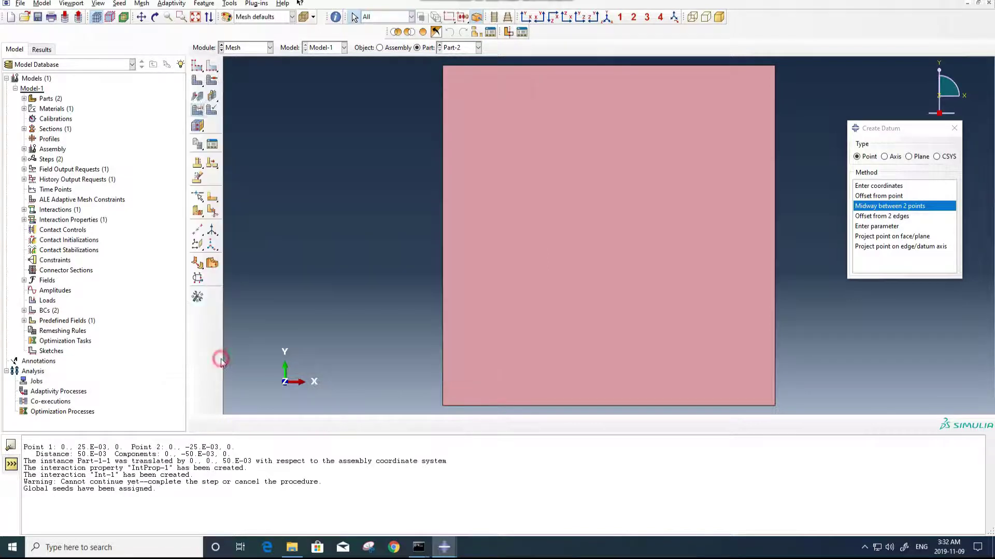
left_click(196, 81)
middle_click(559, 213)
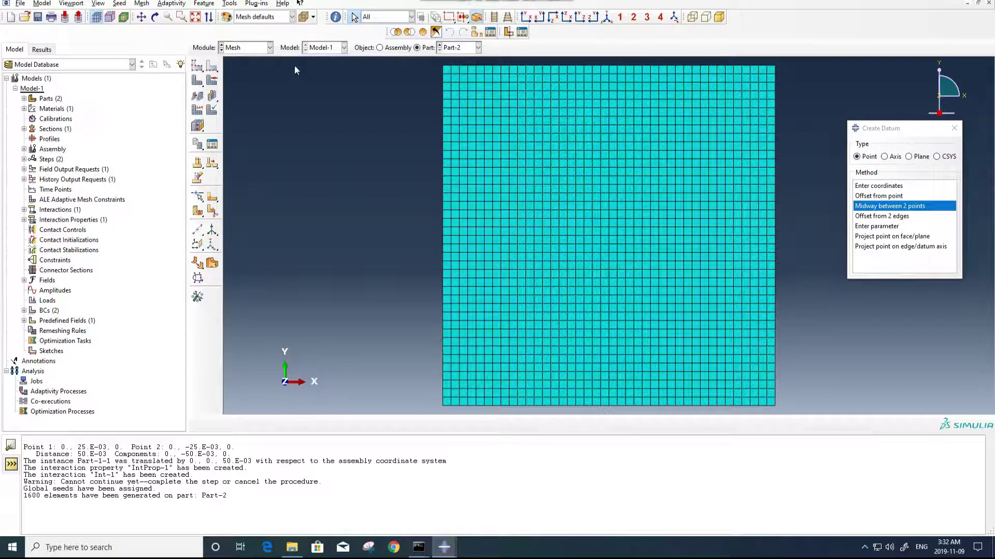
Step: Show the assembly with the ball and meshed plate, then switch to the Job module
left_click(254, 47)
left_click(236, 117)
left_click(395, 48)
left_click_drag(560, 240, 534, 228, "ctrl+alt")
left_click(254, 48)
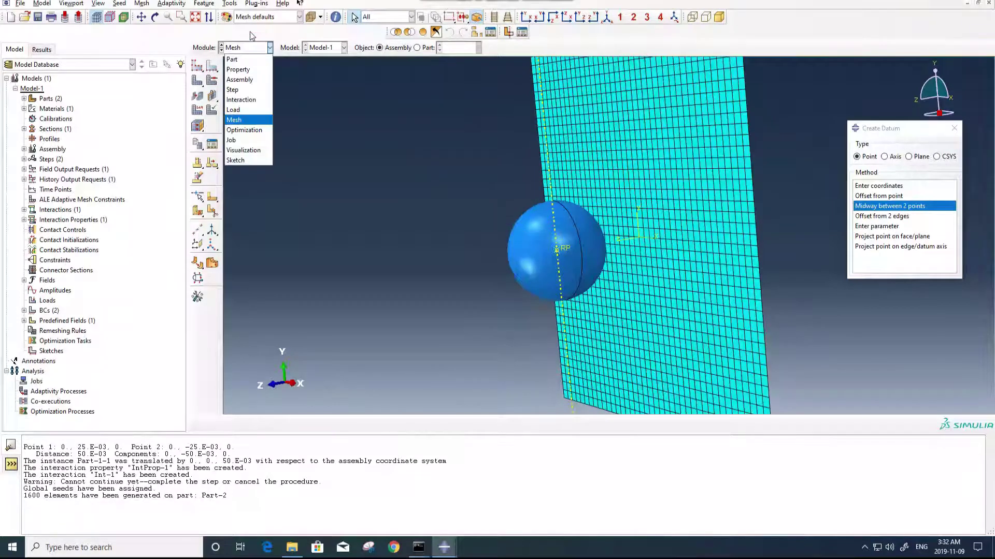
left_click(232, 141)
left_click_drag(627, 150, 541, 124, "ctrl+alt")
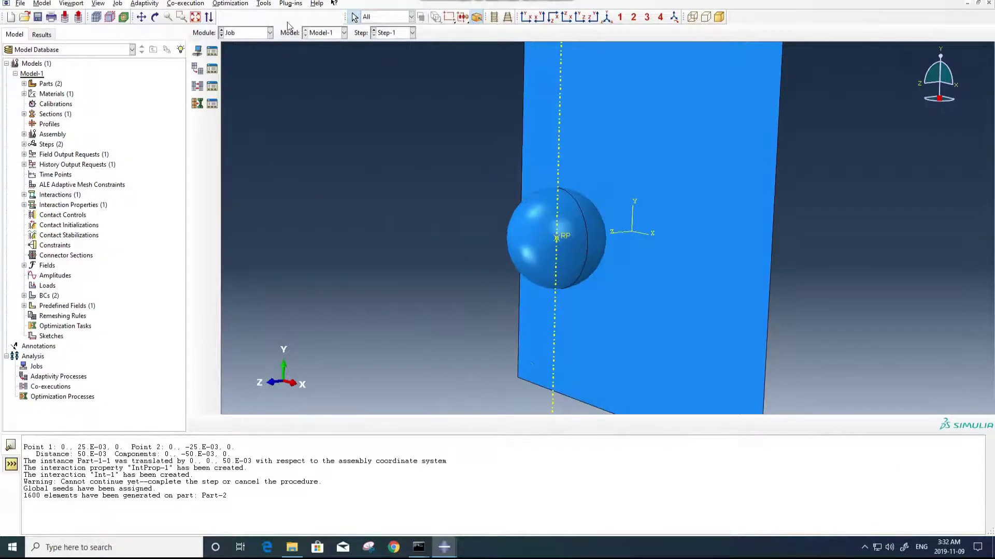
Step: Create Job-1 with default parallelization and memory settings and submit it from the Job Manager
left_click(198, 52)
left_click(207, 278)
left_click(346, 201)
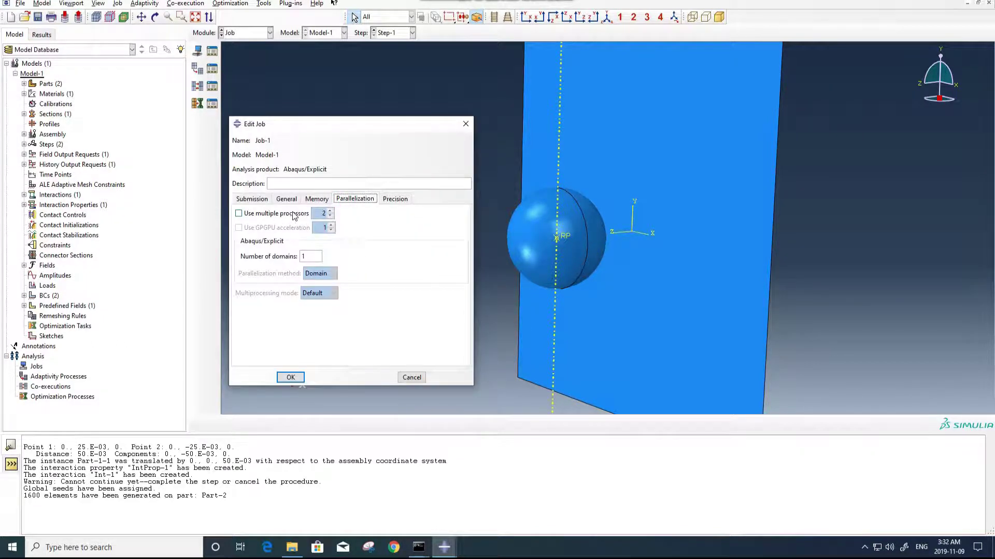
left_click(318, 202)
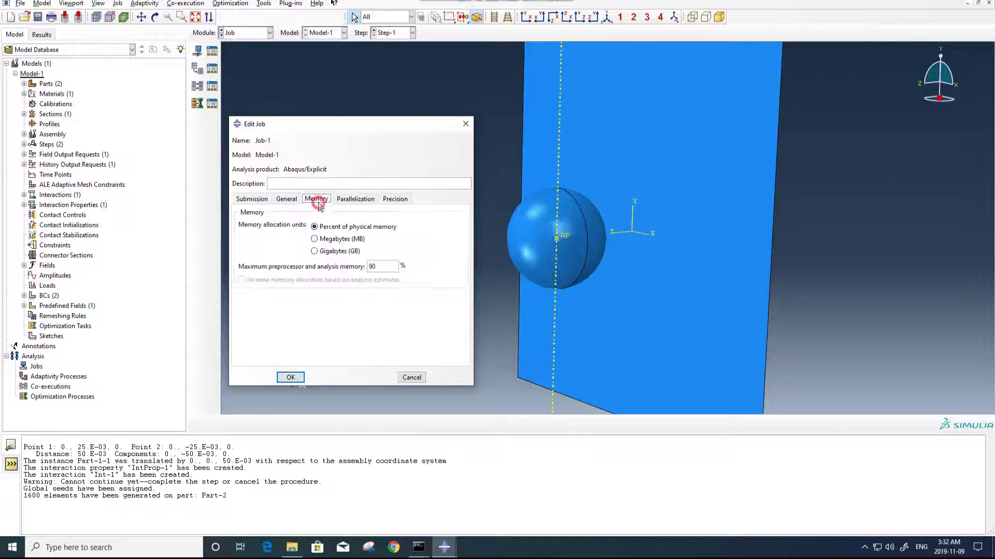
left_click(266, 200)
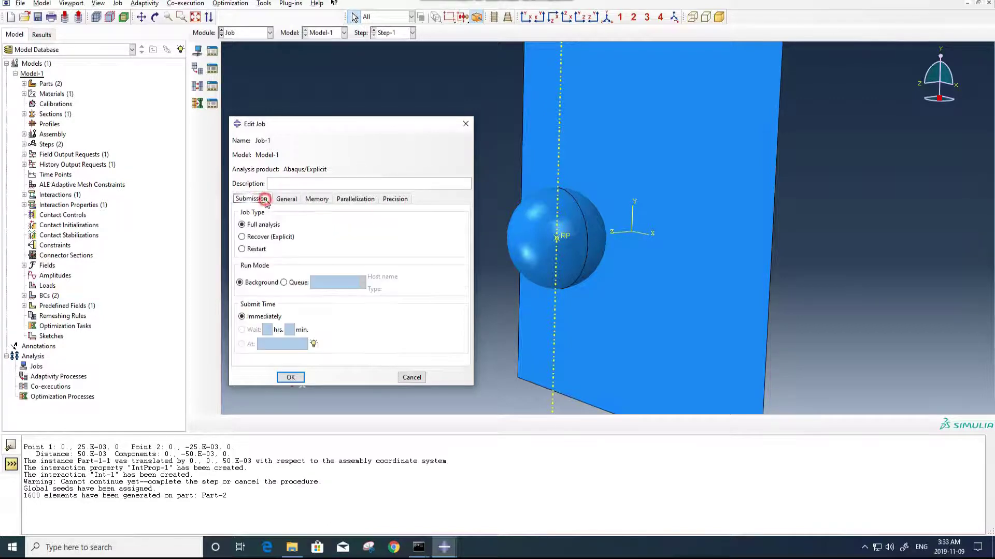
left_click(290, 378)
left_click(212, 55)
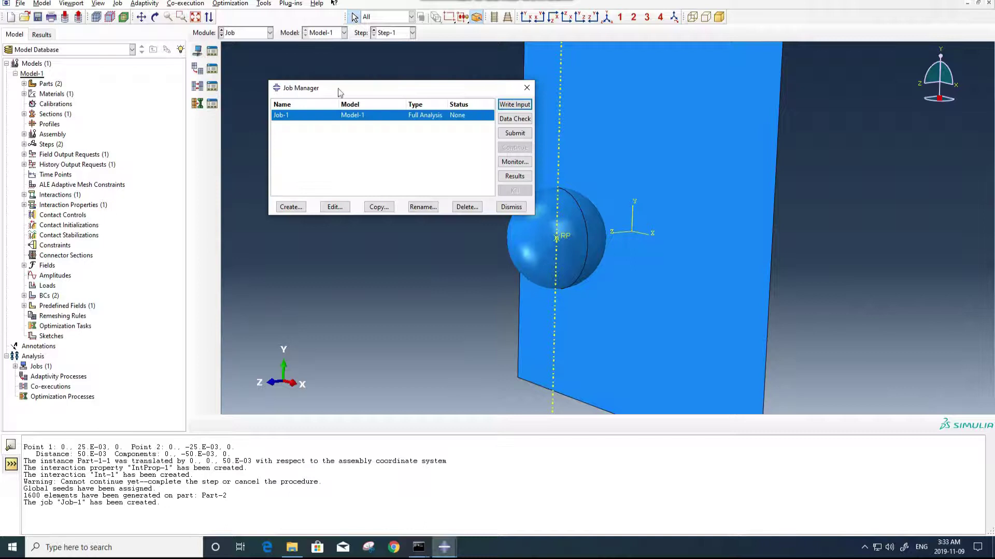
left_click(530, 136)
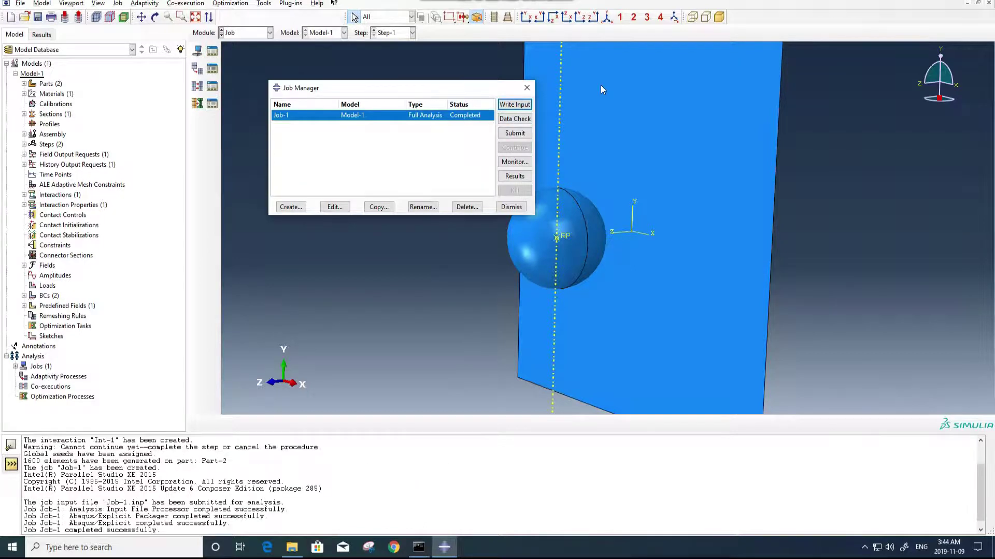
Step: Open Job-1's results and play the Mises stress time-history animation of the impact
left_click(520, 176)
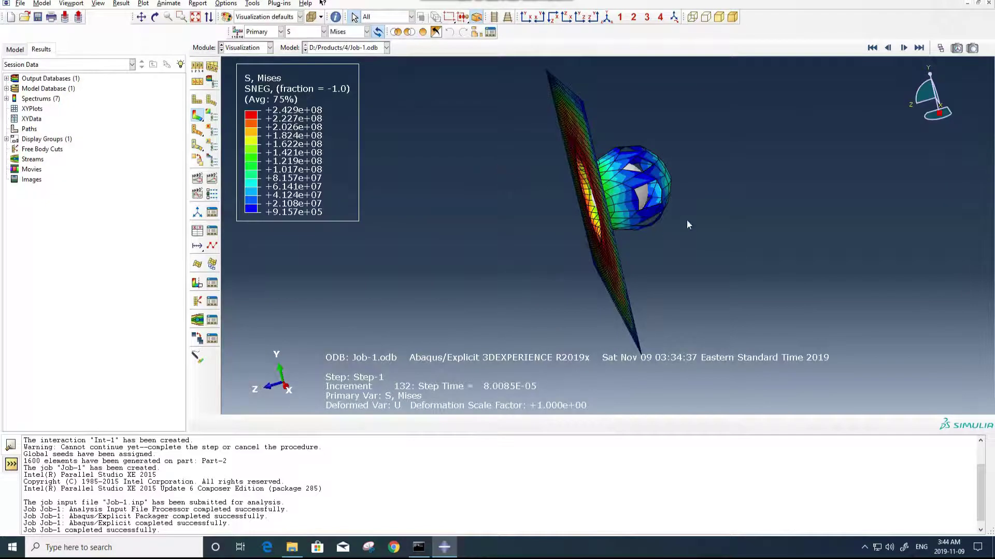
left_click_drag(697, 185, 641, 186)
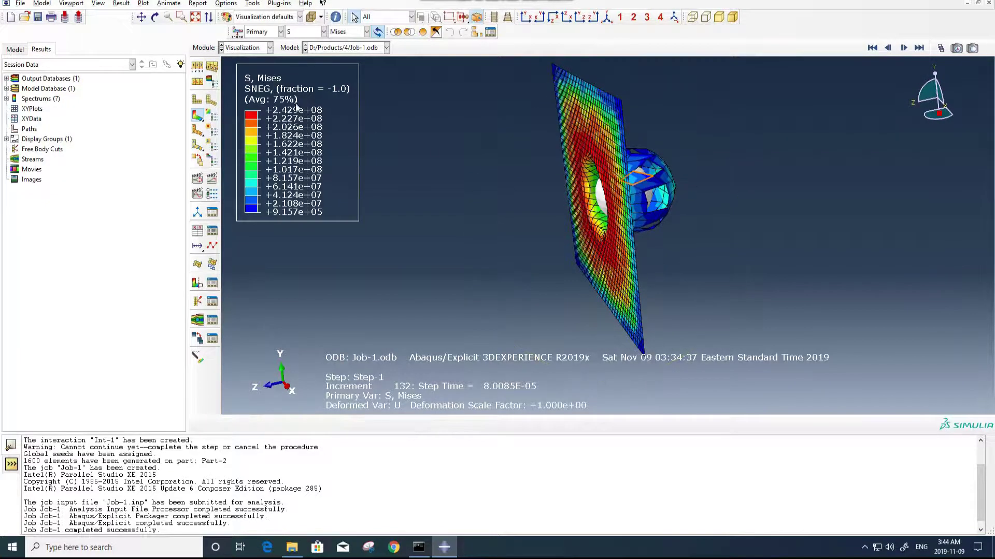
left_click(214, 179)
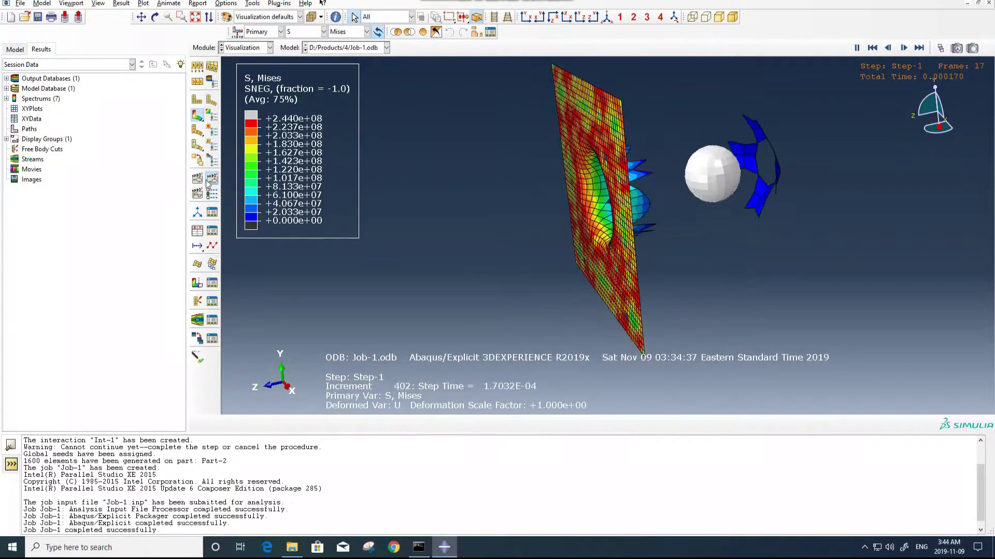
Step: Slow the animation to a medium frame rate and turn the view back to face the plate
left_click(212, 193)
left_click_drag(160, 129, 82, 128)
left_click(88, 215)
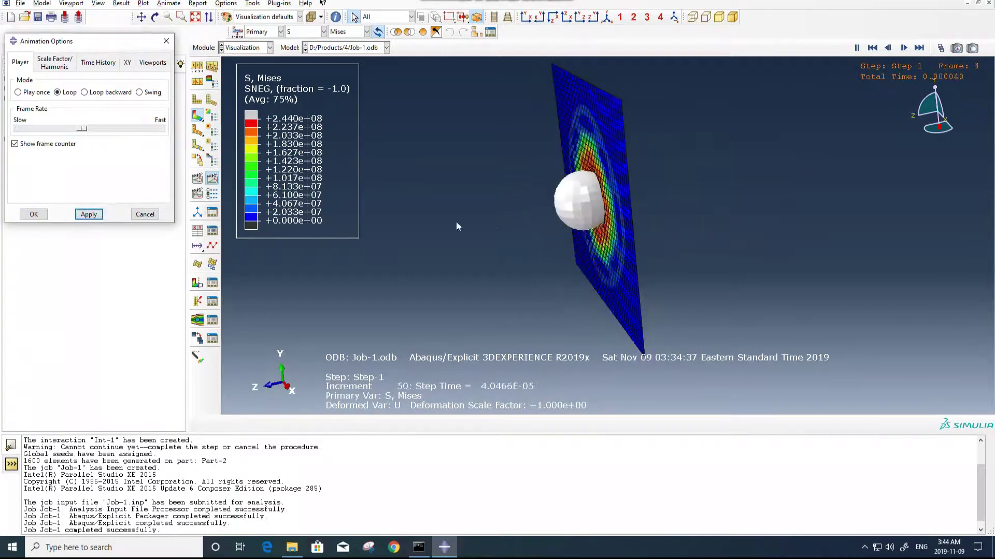
left_click_drag(629, 321, 574, 331, "ctrl+alt")
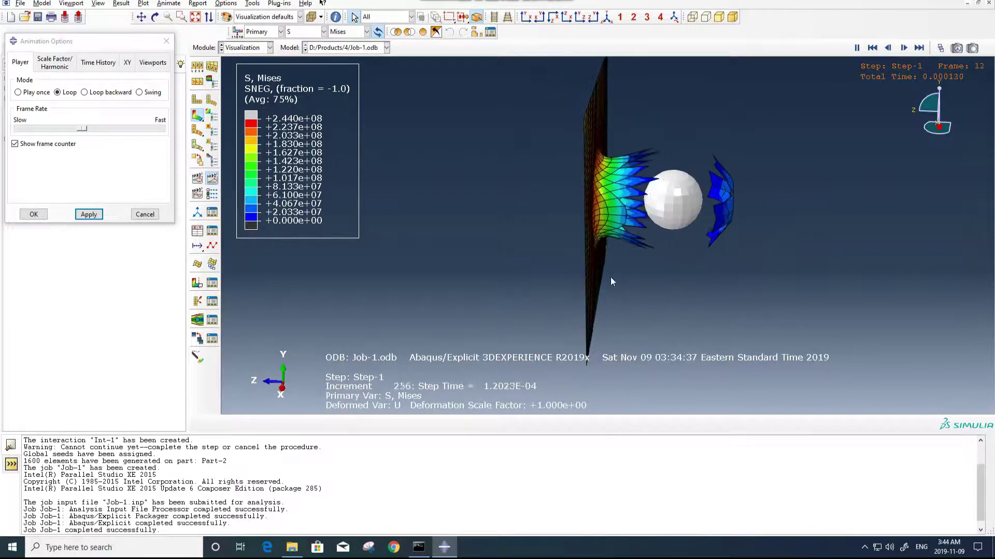
left_click_drag(611, 277, 652, 267, "ctrl+alt")
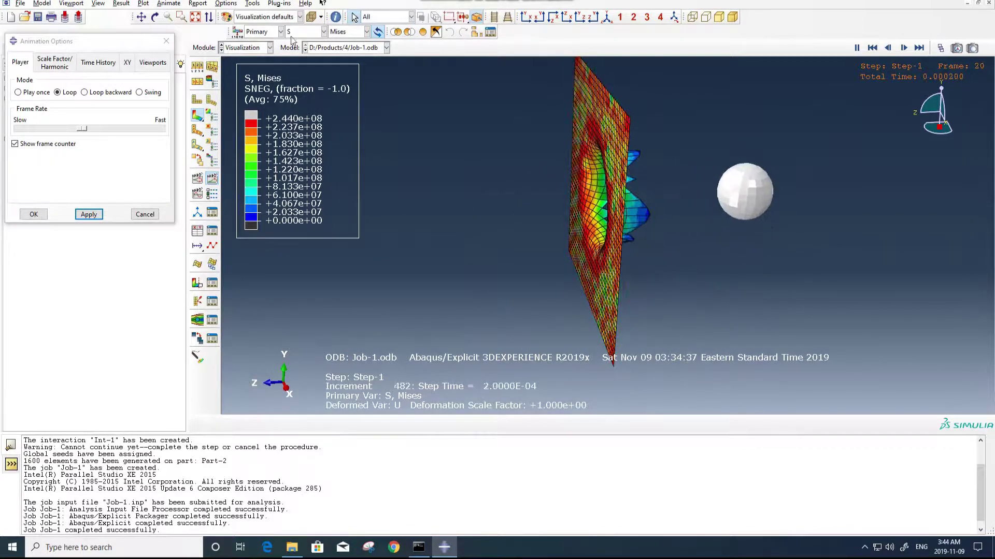
left_click(309, 32)
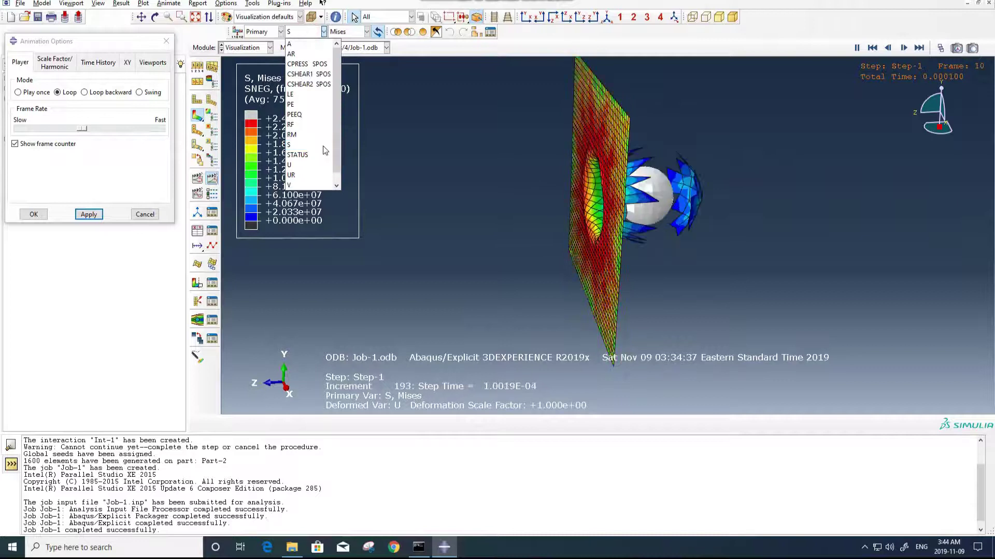
Step: Switch the animated contour to displacement U, then velocity V, and finally PEEQ
left_click(292, 165)
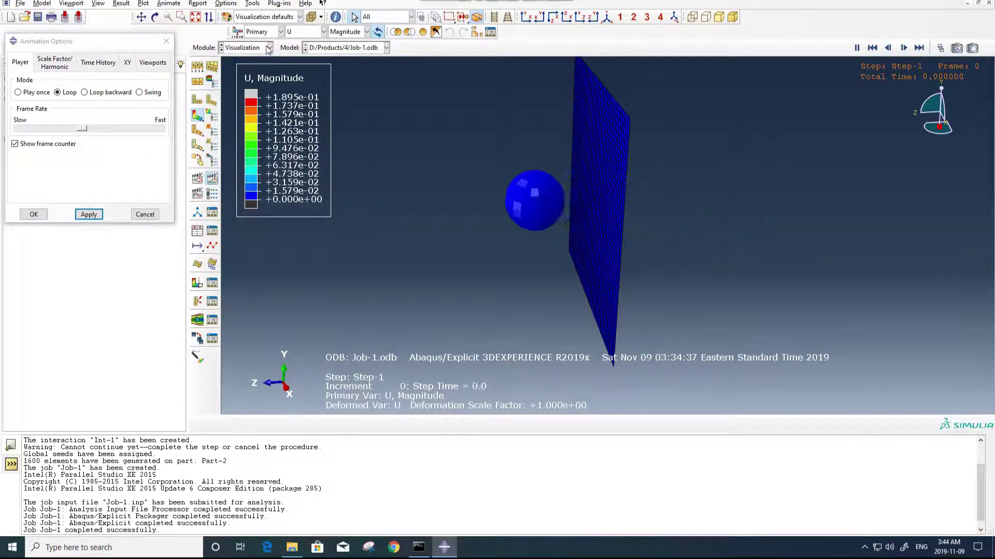
left_click(304, 32)
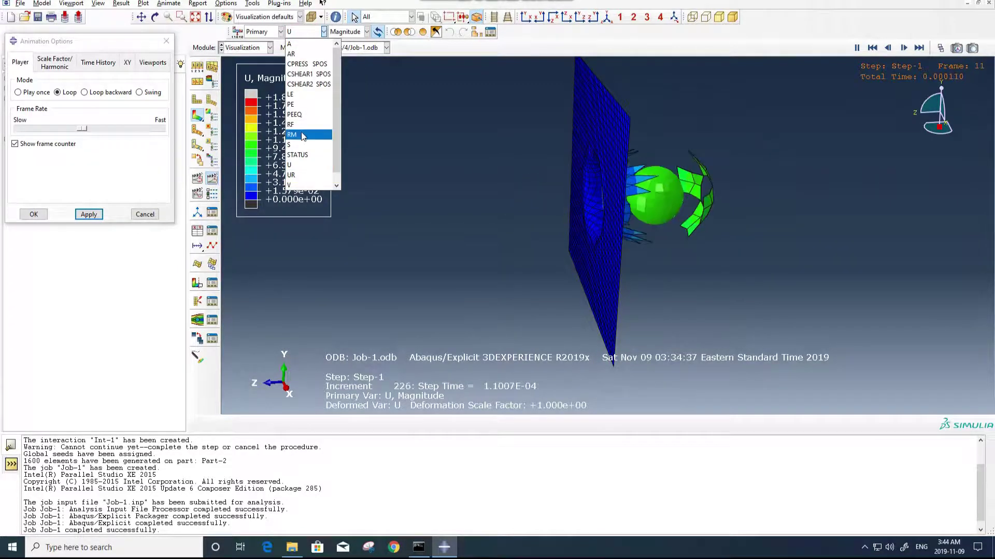
left_click(296, 186)
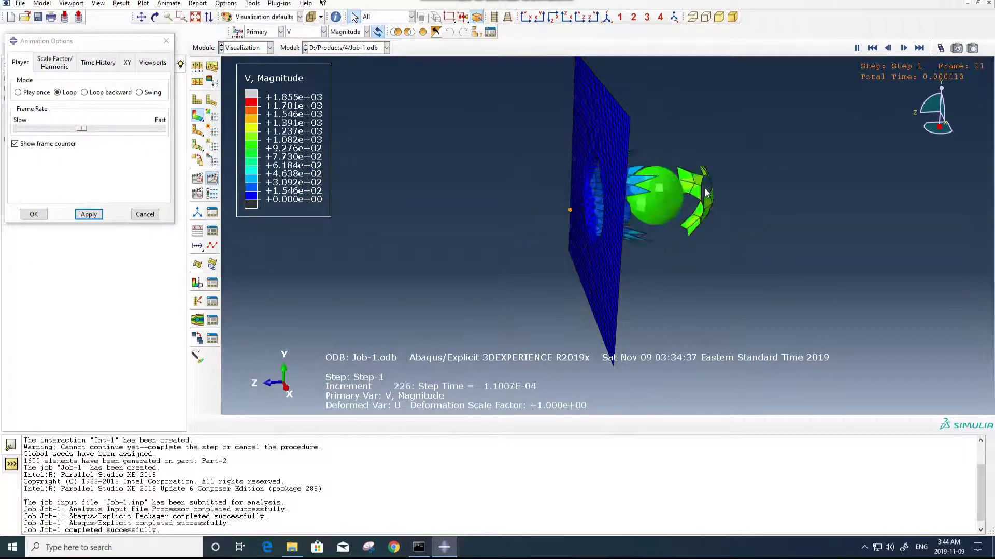
left_click(314, 32)
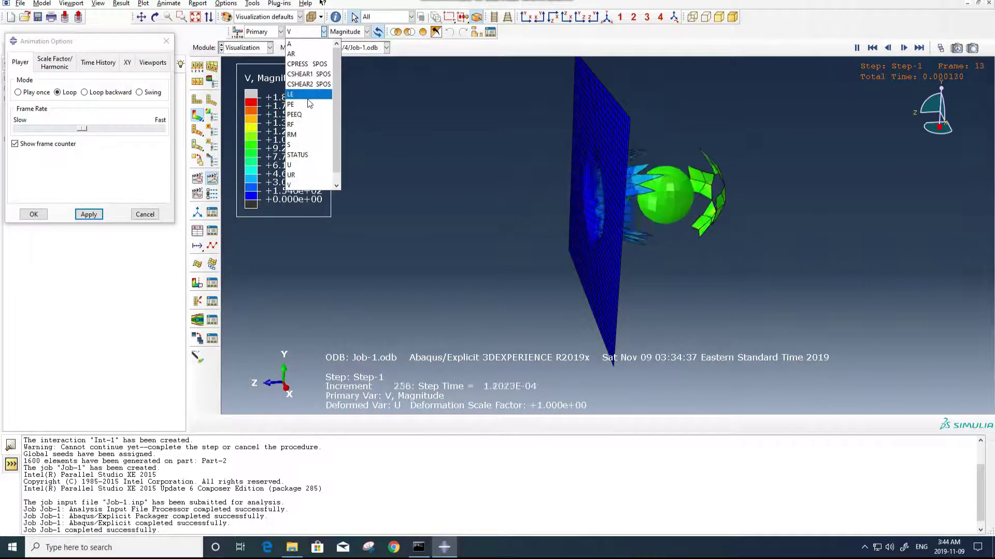
left_click(301, 115)
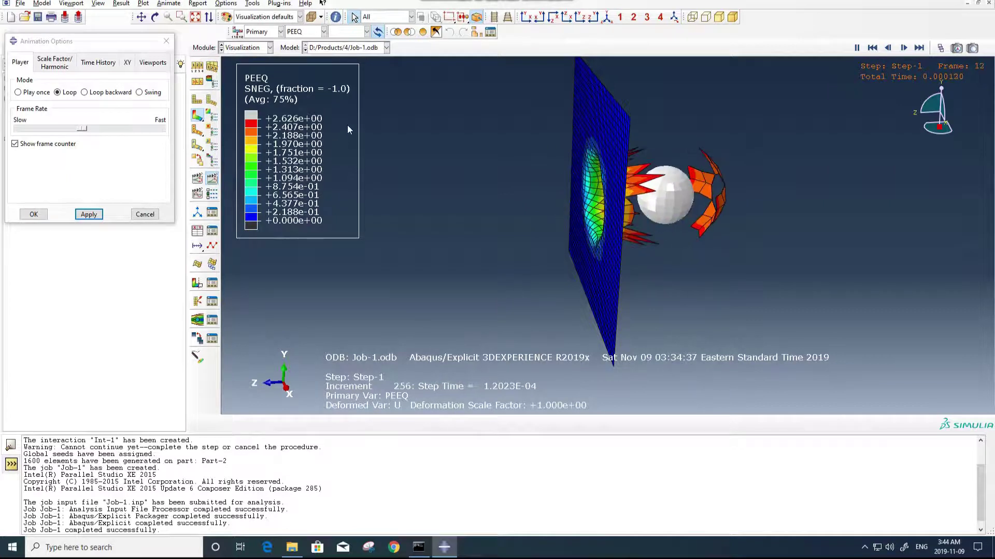
left_click_drag(682, 273, 719, 253)
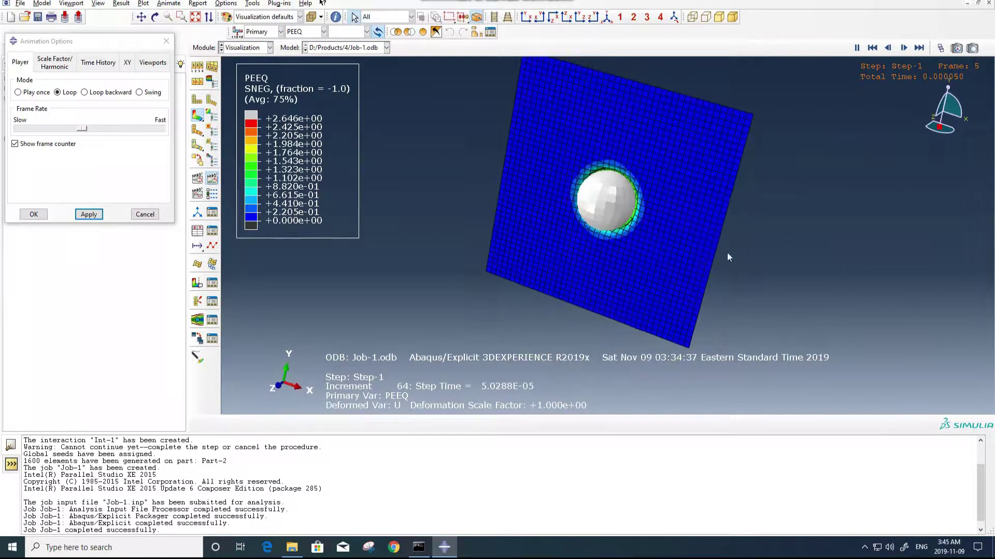
left_click_drag(559, 249, 678, 249)
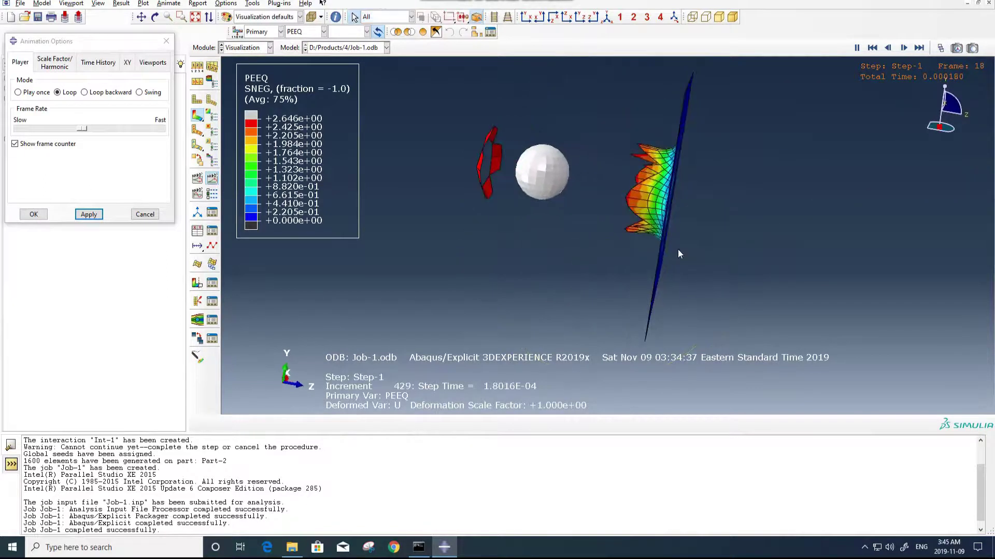